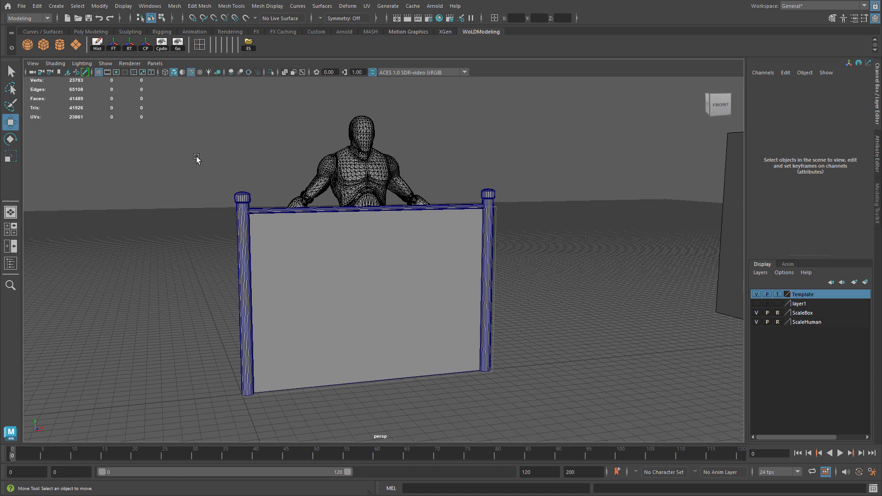
# Select the fence panel with its left post and export the selection as fence_chainlink FBX.
pyautogui.click(254, 222)
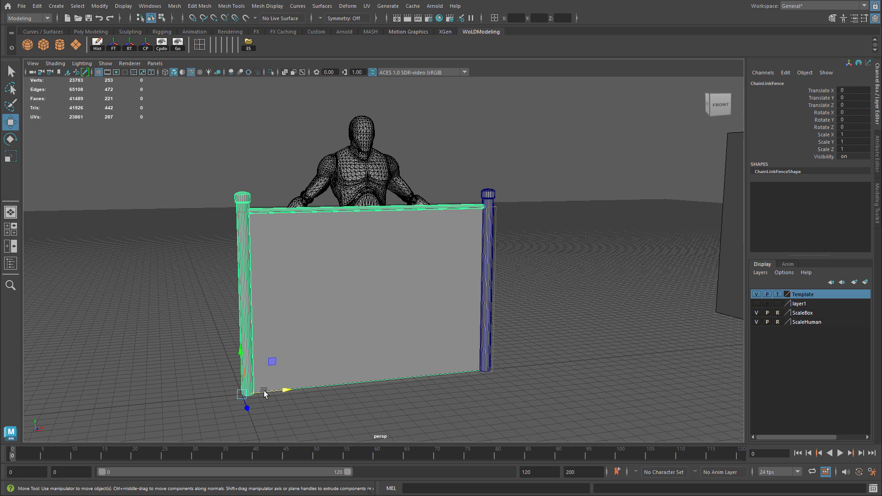
pyautogui.moveTo(260, 395); pyautogui.dragTo(255, 256)
pyautogui.hotkey('ctrl', 'z')
pyautogui.hotkey('ctrl', 'z')
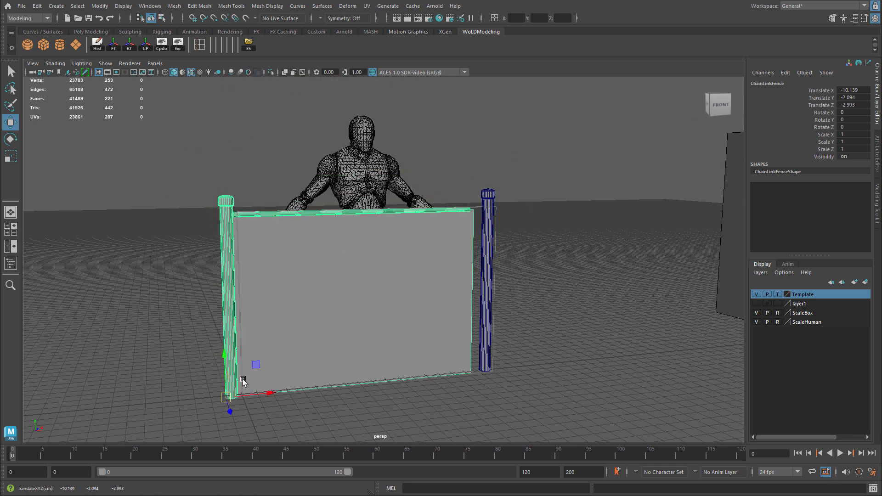
pyautogui.click(22, 6)
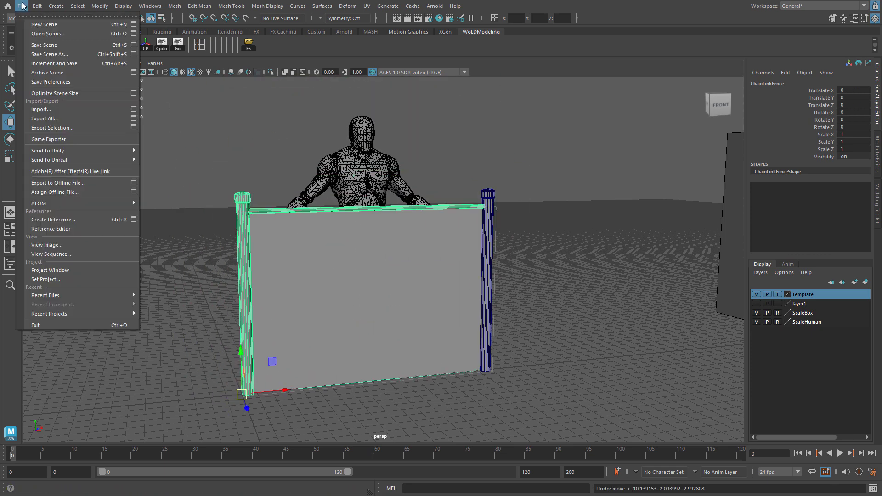
pyautogui.click(55, 127)
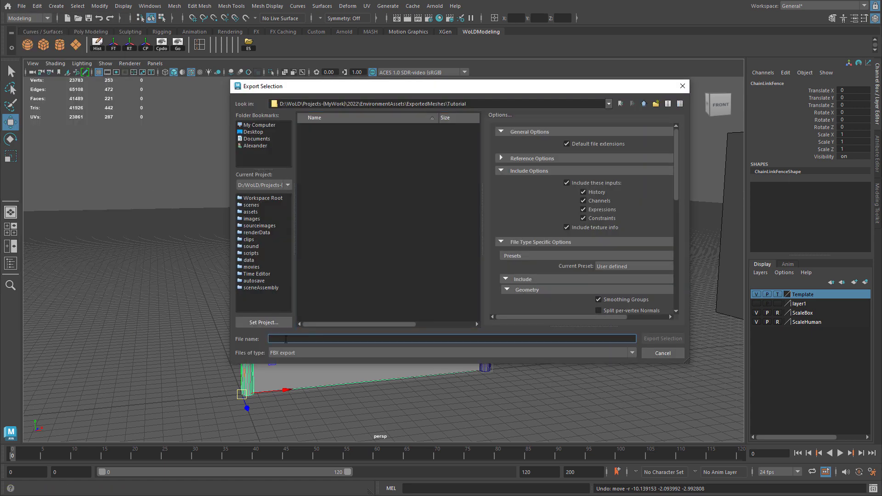
pyautogui.write('fence_chainlink')
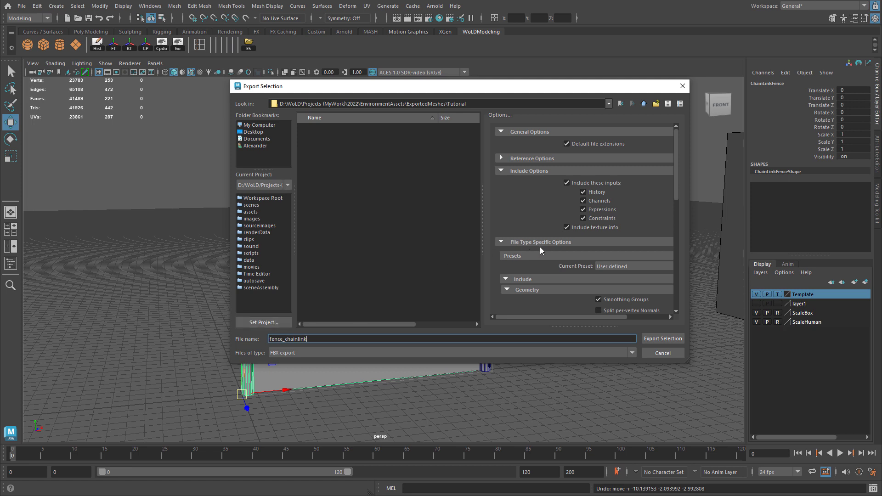
pyautogui.scroll(-4, 541, 247)
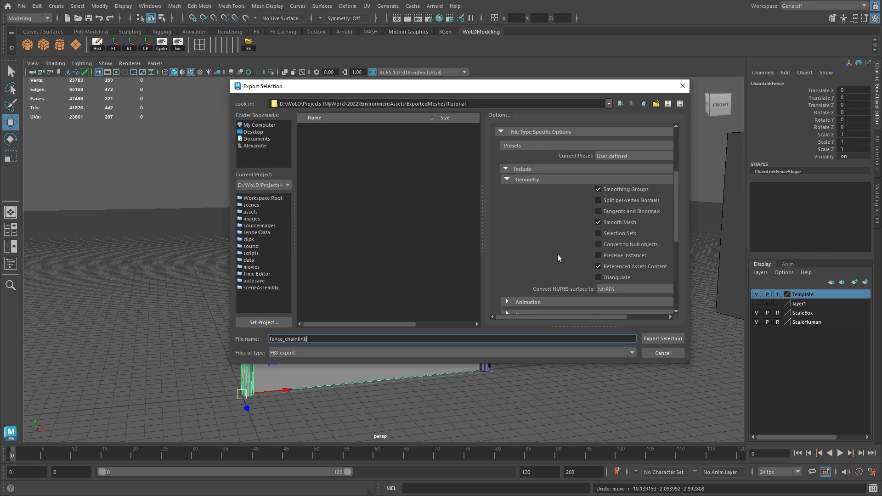
# Save fence_chainlink.fbx, push the fence aside, and set the post's Translate X to 0.
pyautogui.click(663, 339)
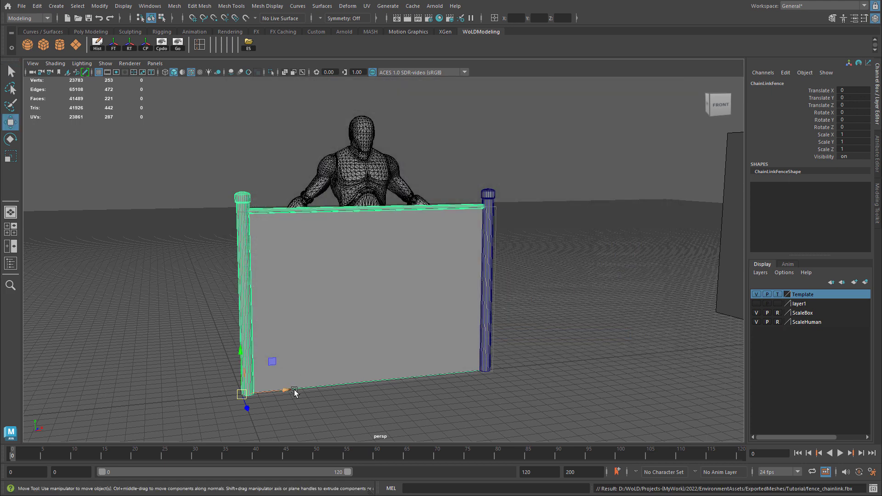
pyautogui.moveTo(295, 391); pyautogui.dragTo(226, 369, button='middle')
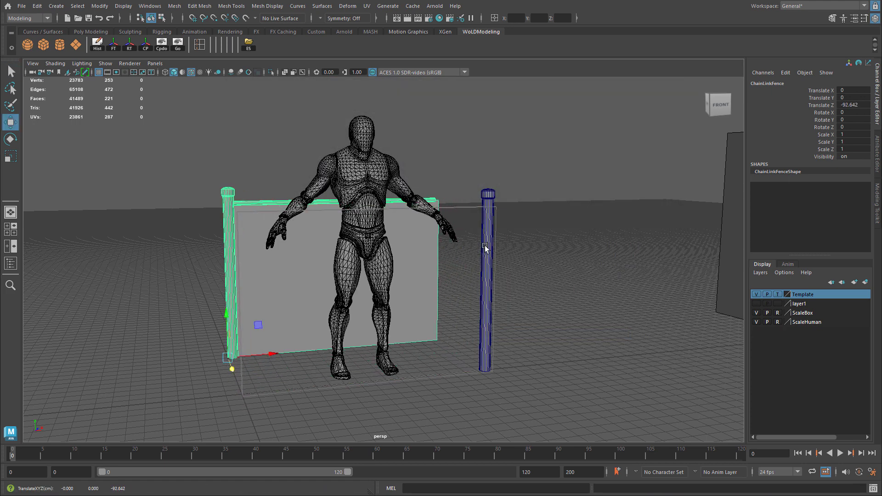
pyautogui.click(499, 217)
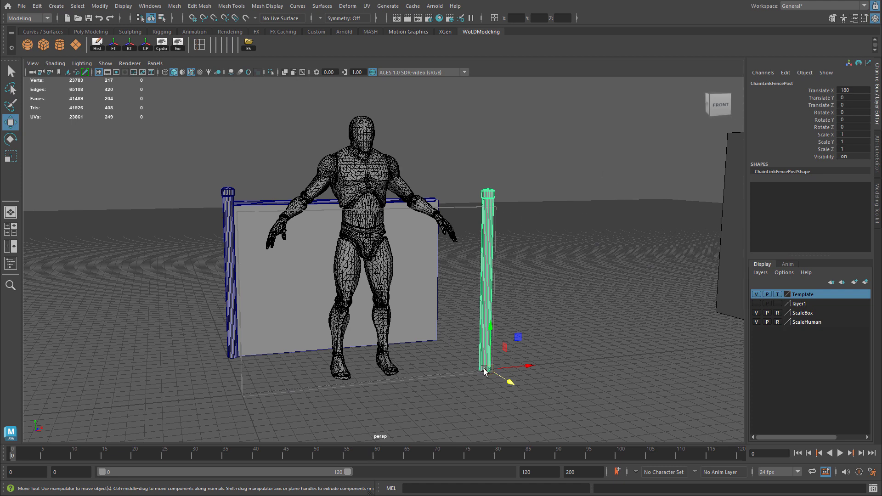
pyautogui.click(853, 90)
pyautogui.write('0')
pyautogui.press('Return')
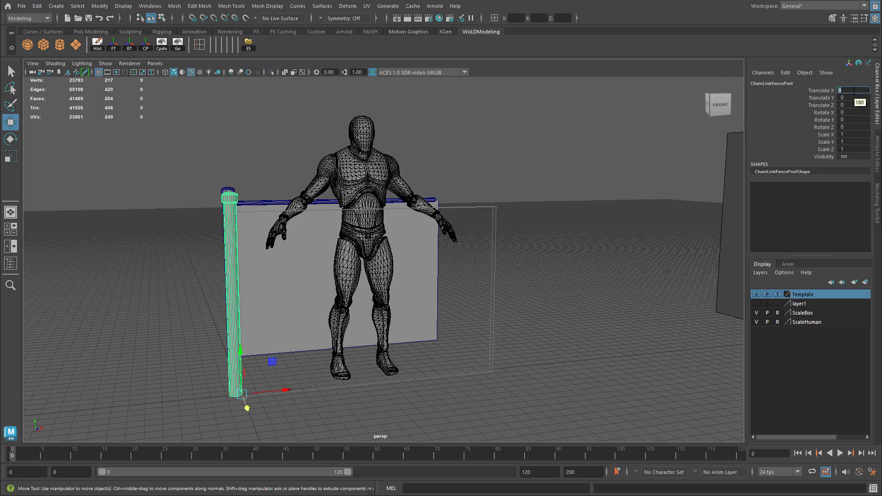
# Export the selected post as Fence_post and undo the fence move.
pyautogui.click(21, 6)
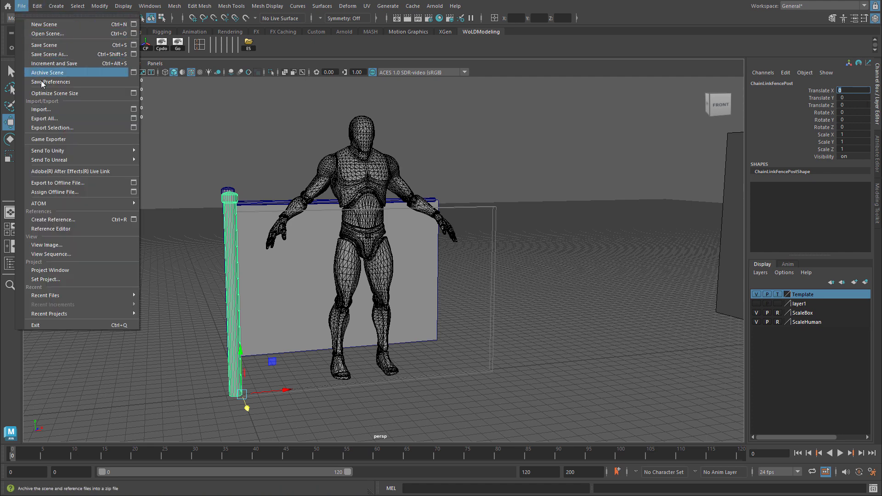
pyautogui.click(50, 128)
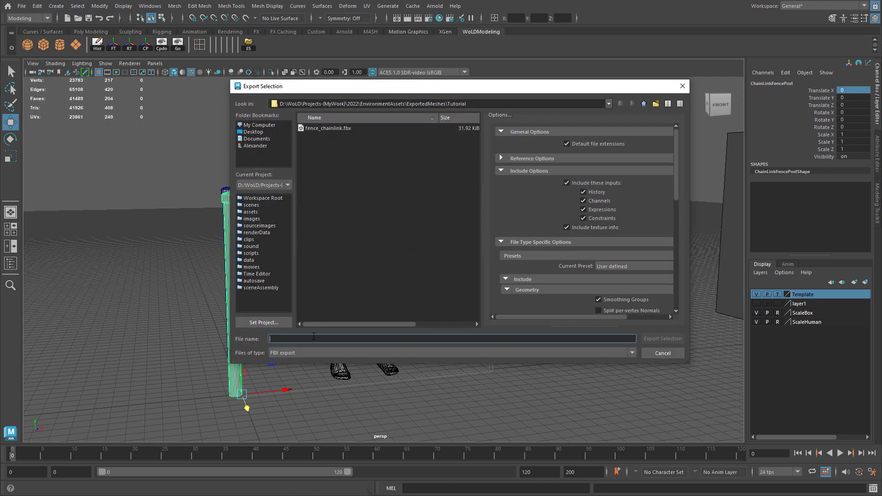
pyautogui.write('Fence')
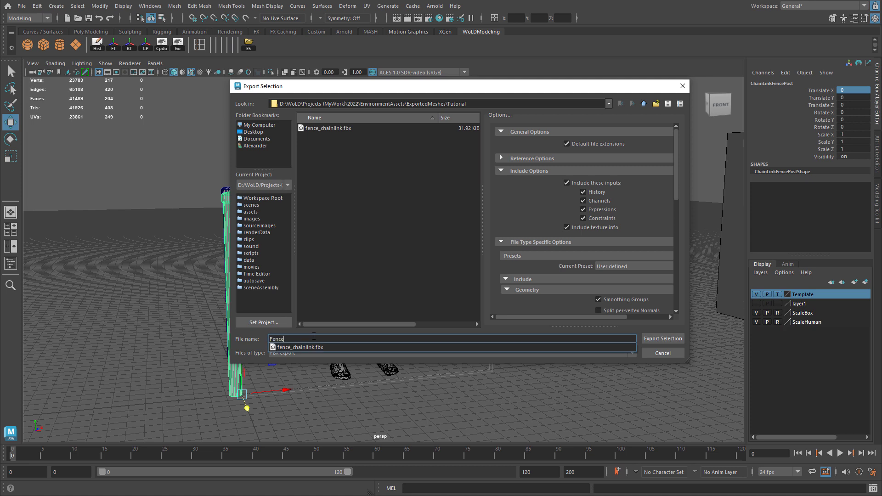
pyautogui.write('_post')
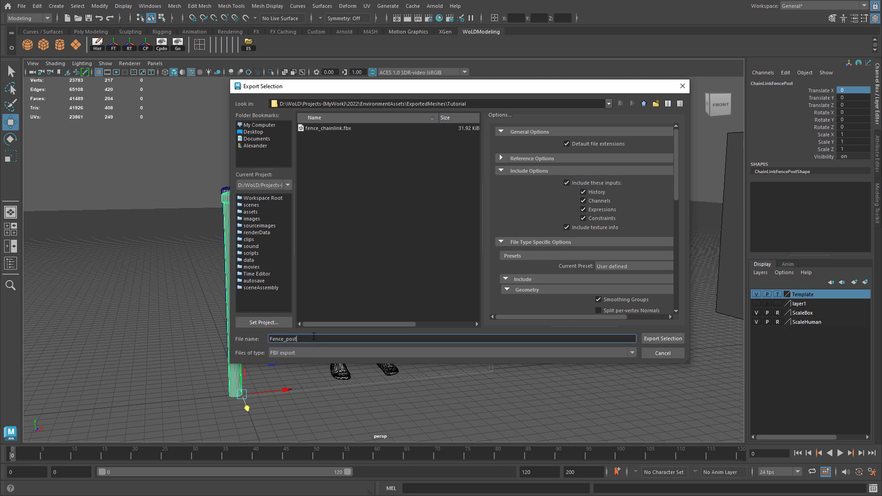
pyautogui.scroll(-5, 583, 255)
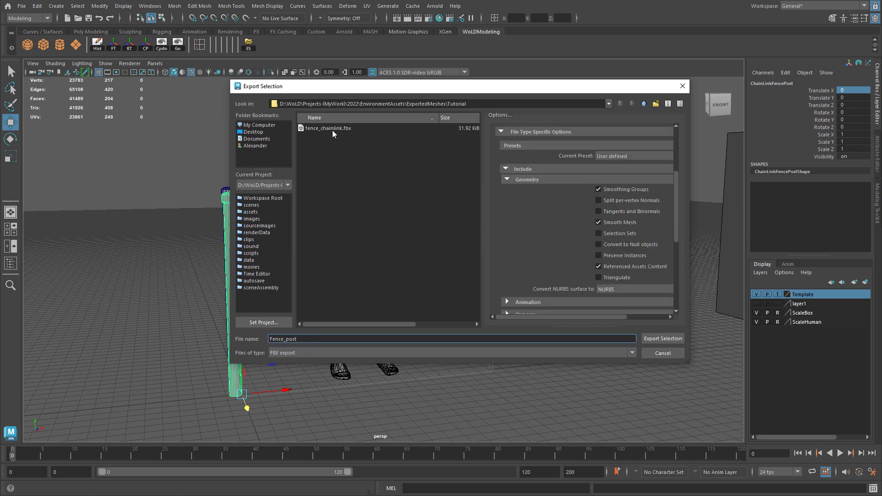
pyautogui.click(667, 339)
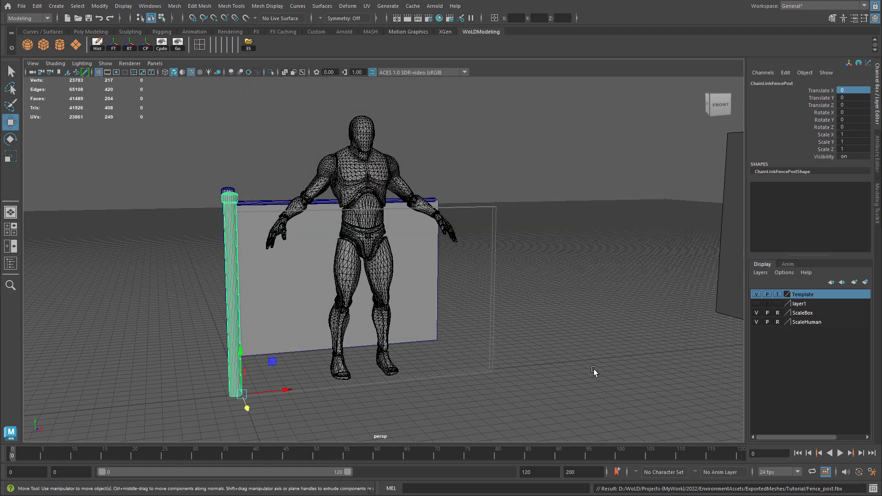
pyautogui.hotkey('ctrl', 'z')
pyautogui.hotkey('ctrl', 'z')
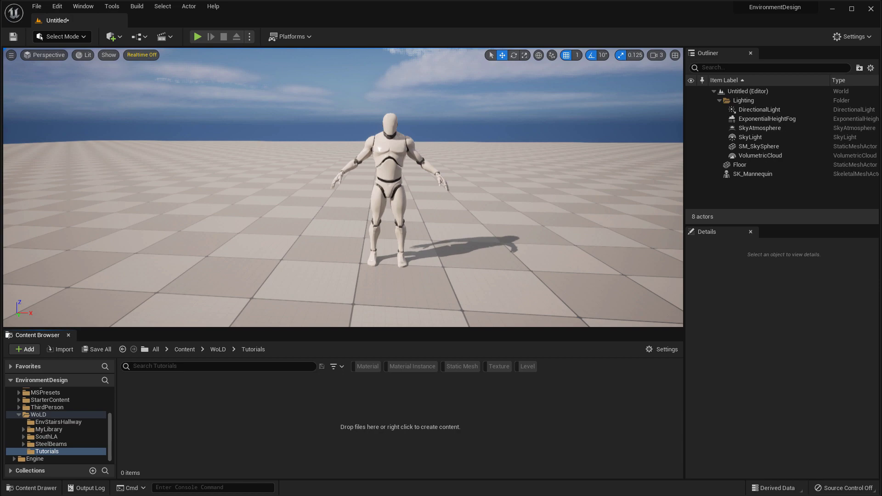
# Drag the fence_chainlink and Fence_post FBX files into the Tutorials folder.
pyautogui.moveTo(648, 309); pyautogui.dragTo(198, 436)
pyautogui.moveTo(190, 430); pyautogui.dragTo(191, 430)
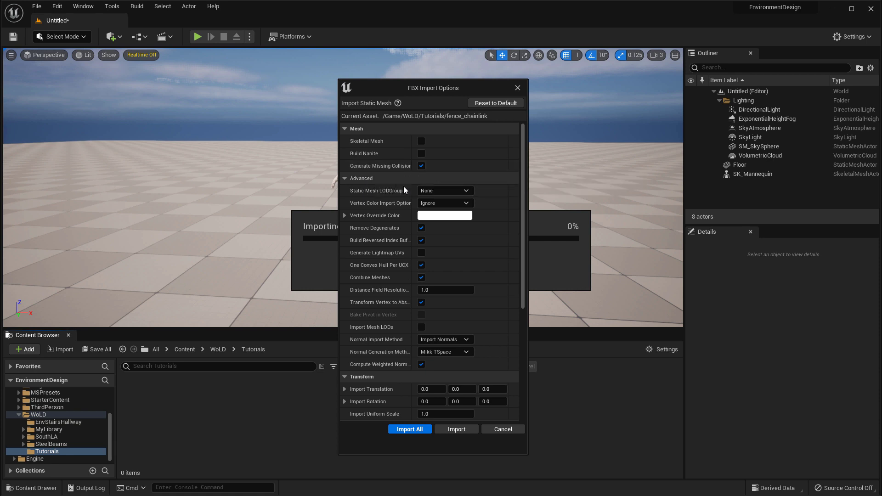
pyautogui.scroll(-5, 434, 269)
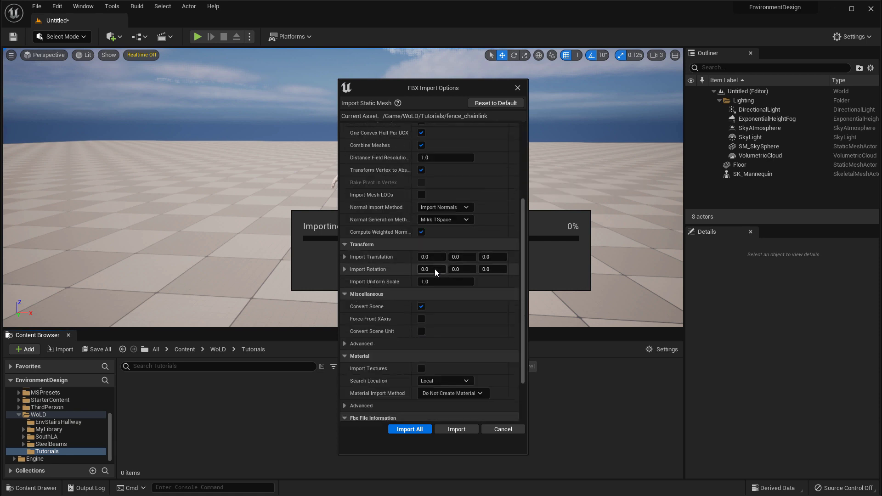
pyautogui.scroll(-3, 435, 269)
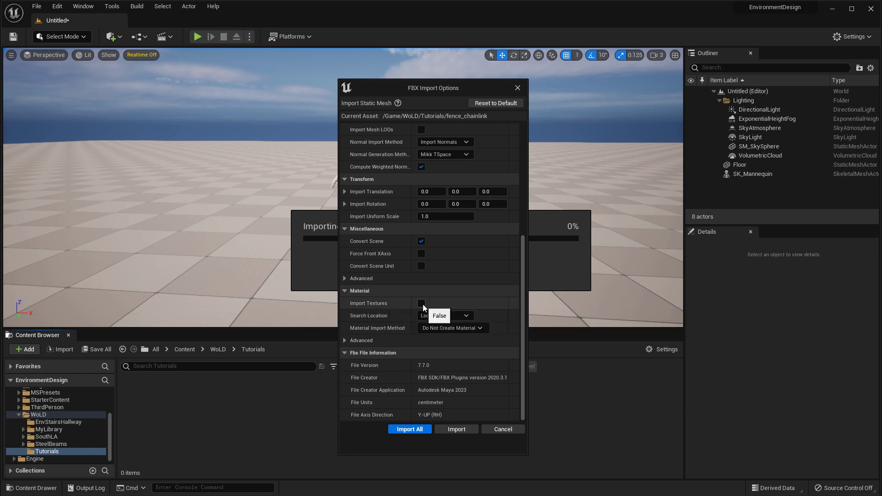
# Set Material Import Method to Do Not Create Material and import all.
pyautogui.click(431, 328)
pyautogui.click(456, 343)
pyautogui.click(442, 328)
pyautogui.click(459, 362)
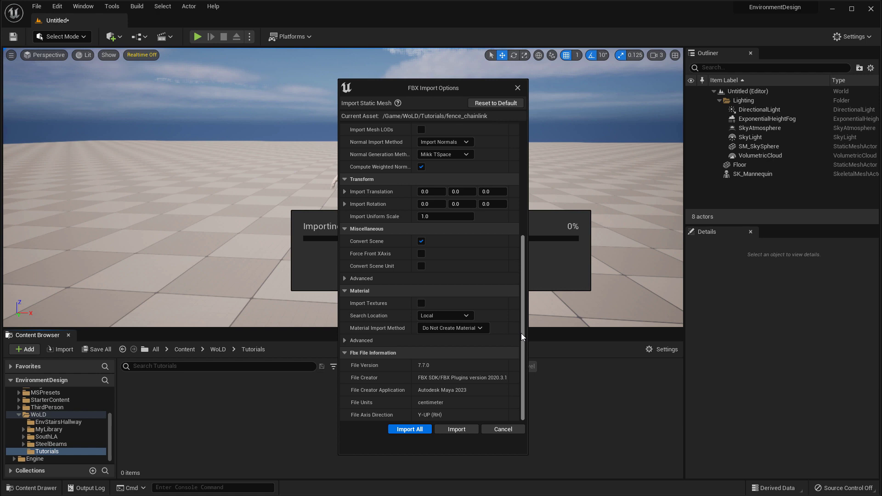
pyautogui.click(415, 430)
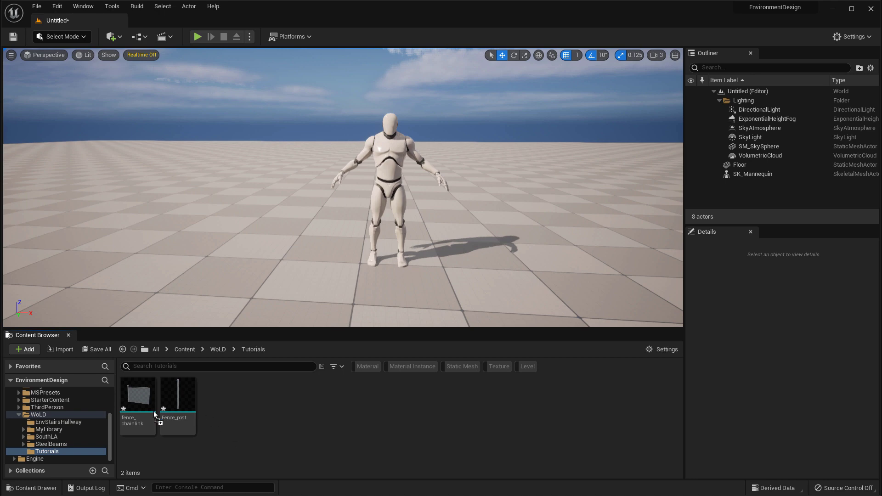
# Import the ChainLinkFence Base Color, Normal and OcclusionRoughnessMetallic PNGs into Tutorials.
pyautogui.moveTo(229, 422); pyautogui.dragTo(229, 422)
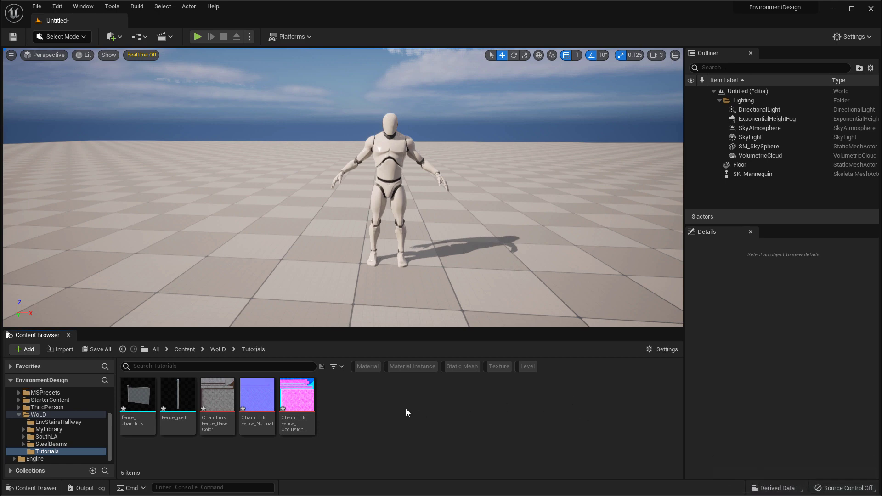
pyautogui.moveTo(295, 400)
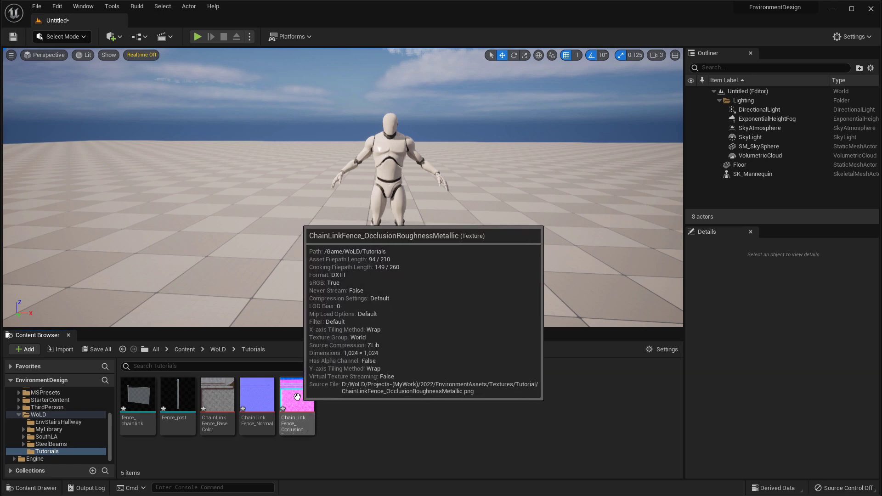
# Turn off sRGB on the OcclusionRoughnessMetallic texture, save it, and close its editor.
pyautogui.click(295, 400)
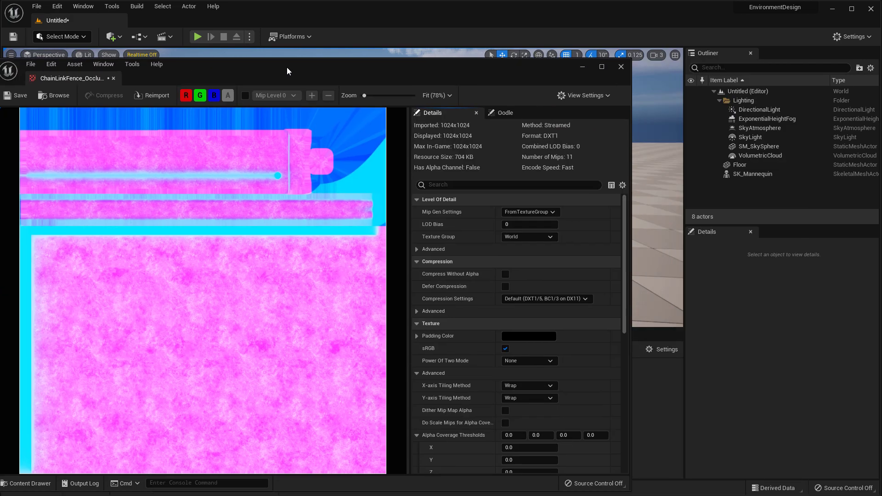
pyautogui.moveTo(286, 67); pyautogui.dragTo(382, 51)
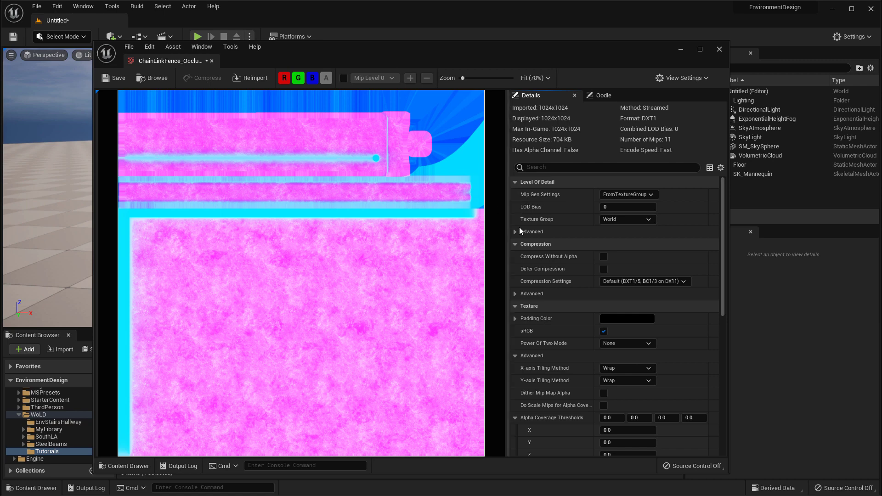
pyautogui.click(604, 331)
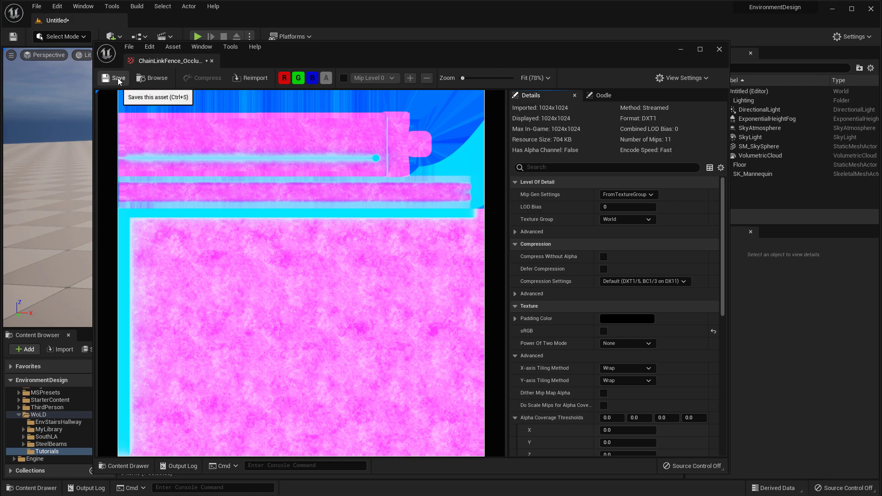
pyautogui.click(118, 79)
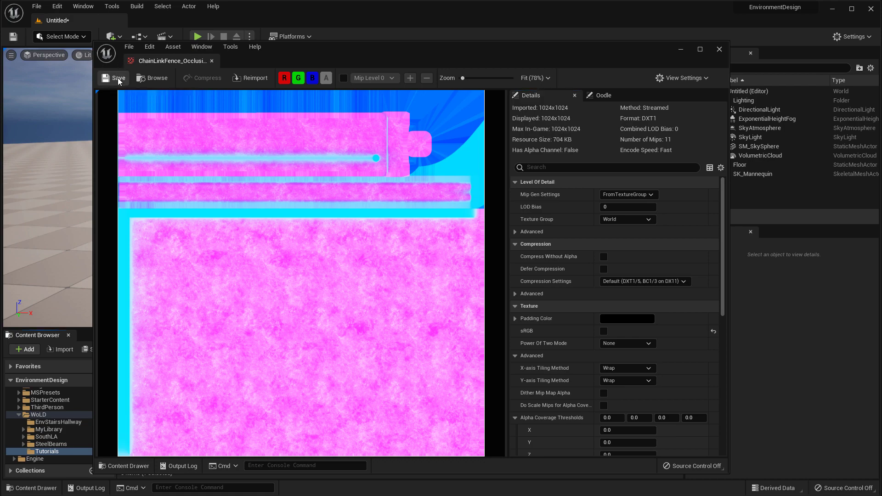
pyautogui.click(720, 50)
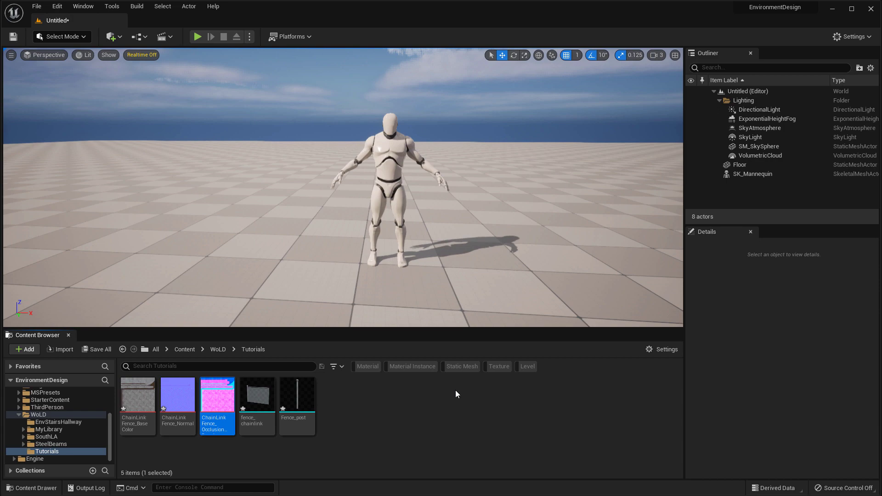
# Open ChainLinkFence_BaseColor and hide the R, G and B channels to show alpha only.
pyautogui.doubleClick(136, 398)
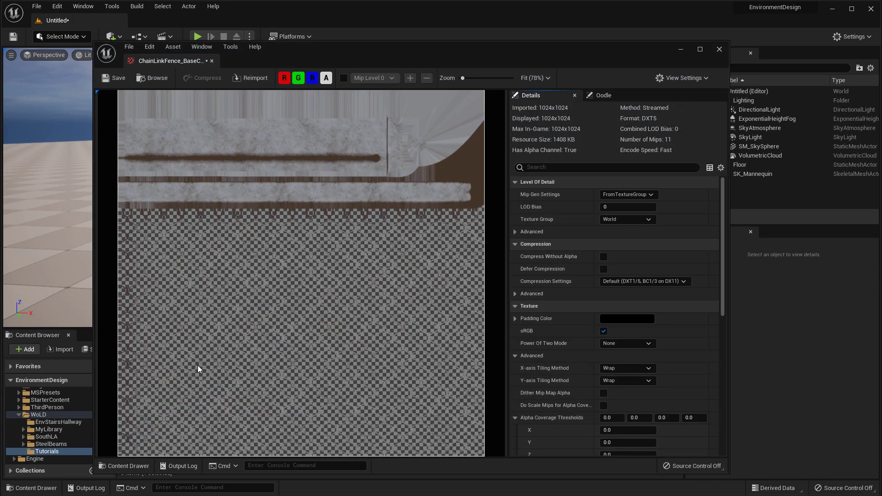
pyautogui.click(287, 79)
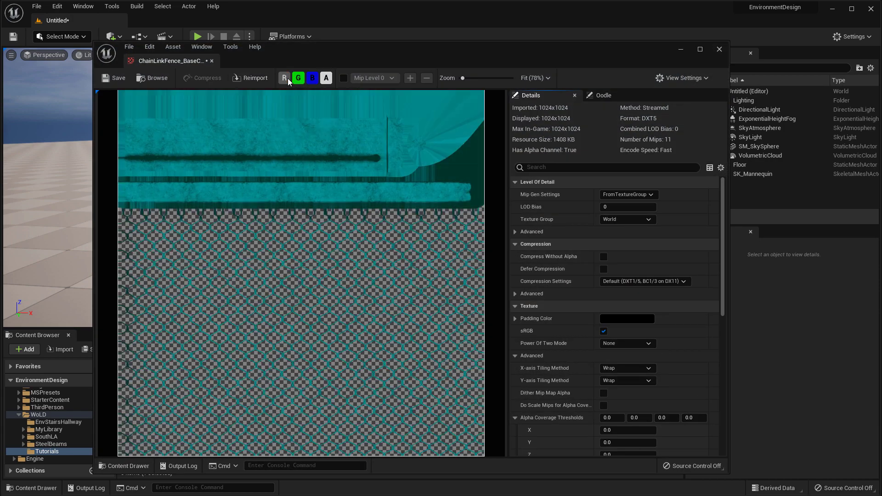
pyautogui.click(298, 79)
pyautogui.click(313, 78)
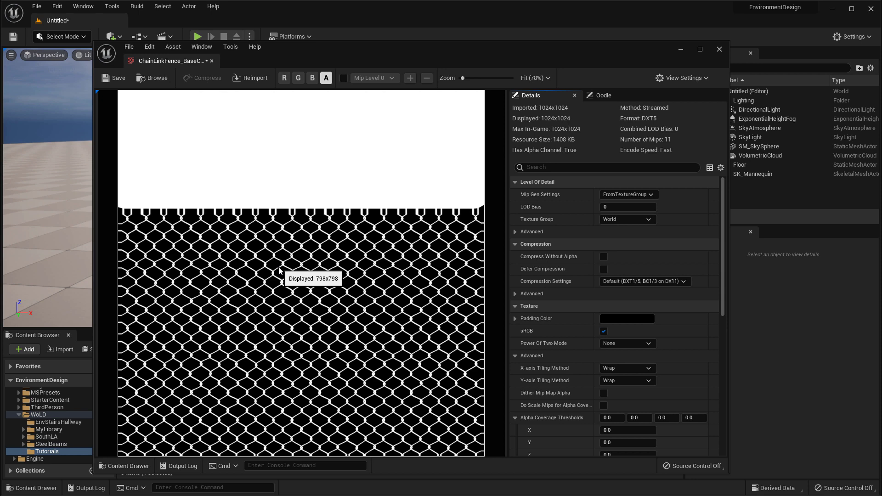
# Close the texture editor and add a Material asset named M_ChainLink in Tutorials.
pyautogui.click(719, 49)
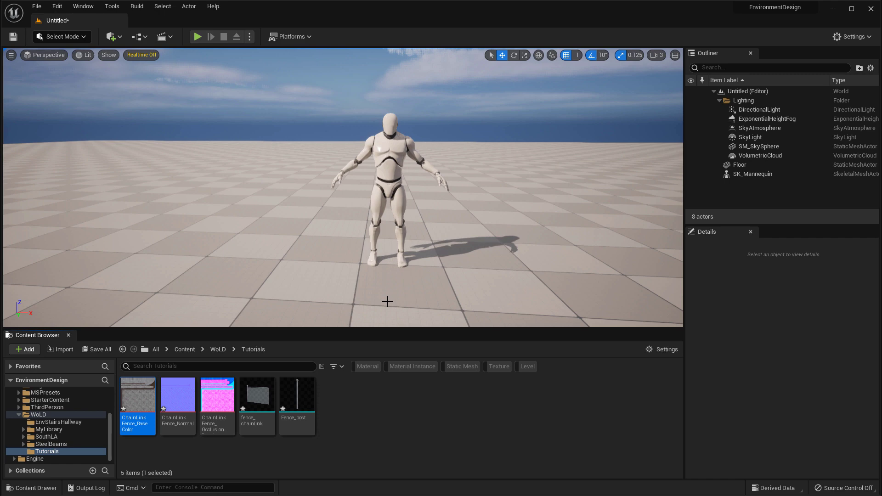
pyautogui.rightClick(343, 410)
pyautogui.click(393, 205)
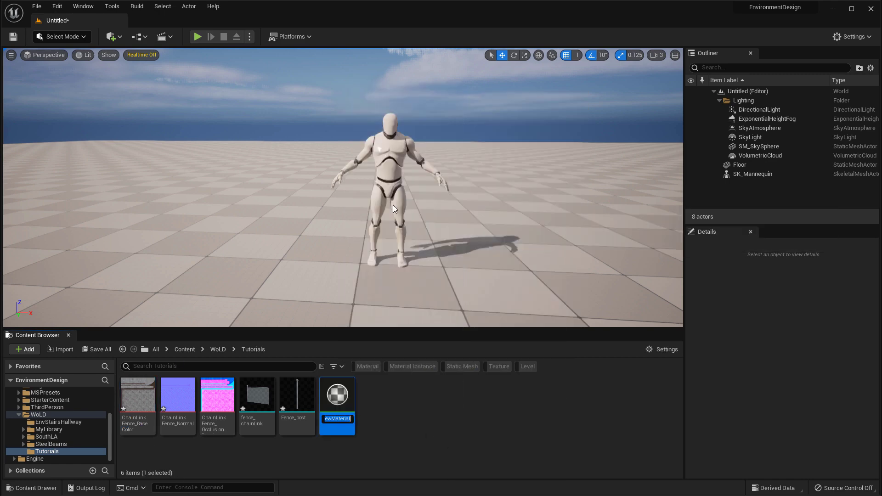
pyautogui.write('M')
pyautogui.write('_ChainLink')
pyautogui.press('Return')
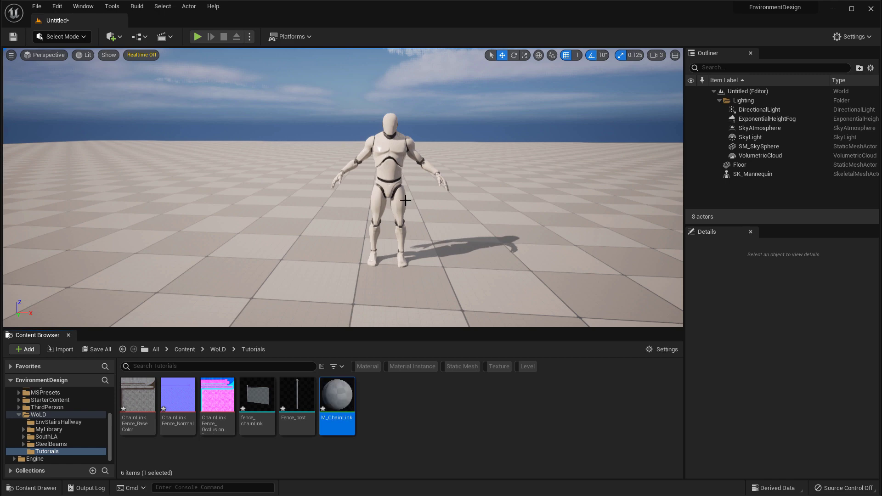
# Open M_ChainLink and drop the three ChainLinkFence textures into its graph as samples.
pyautogui.doubleClick(342, 391)
pyautogui.moveTo(456, 48); pyautogui.dragTo(425, 15)
pyautogui.moveTo(706, 434); pyautogui.dragTo(707, 340)
pyautogui.click(217, 394)
pyautogui.keyDown('ctrl'); pyautogui.click(178, 394); pyautogui.keyUp('ctrl')
pyautogui.keyDown('ctrl'); pyautogui.click(145, 397); pyautogui.keyUp('ctrl')
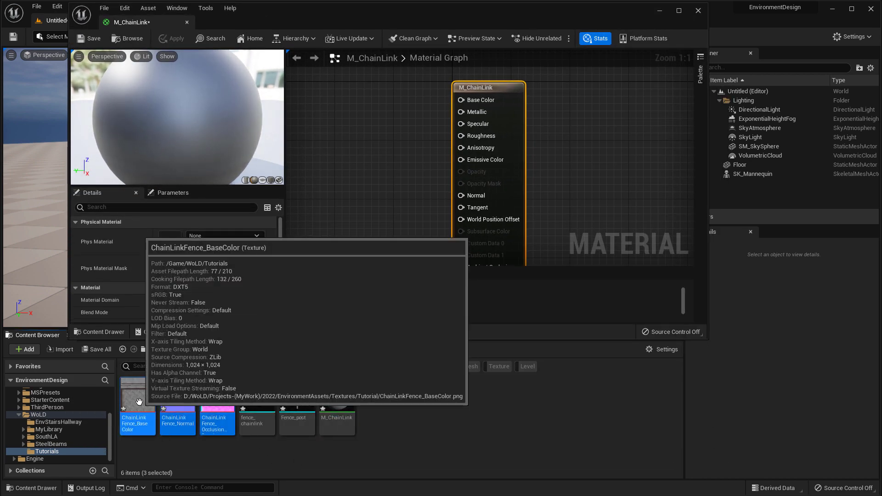
pyautogui.moveTo(144, 398); pyautogui.dragTo(303, 103)
# Dock the material editor, spread the samples, and wire BaseColor RGB to Base Color, Normal to Normal.
pyautogui.moveTo(145, 22); pyautogui.dragTo(169, 25)
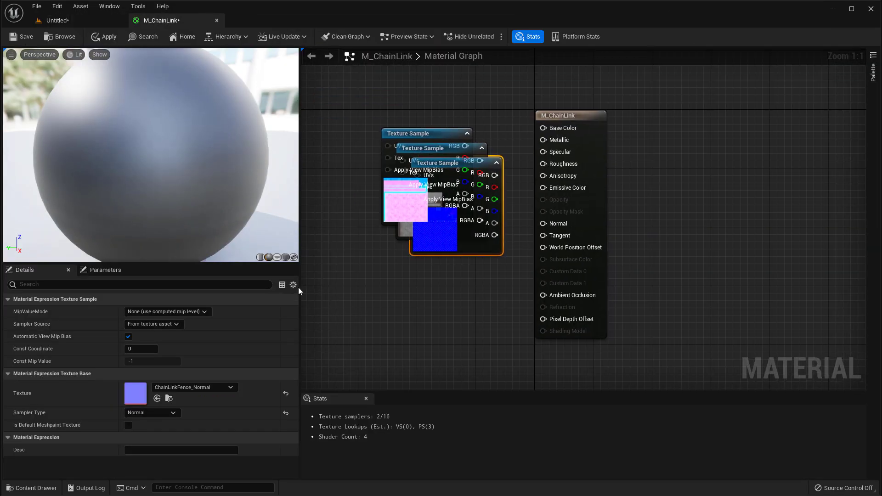
pyautogui.moveTo(296, 288); pyautogui.dragTo(198, 288)
pyautogui.moveTo(305, 299); pyautogui.dragTo(415, 393, button='right')
pyautogui.moveTo(399, 231); pyautogui.dragTo(289, 272)
pyautogui.moveTo(438, 267); pyautogui.dragTo(416, 326)
pyautogui.moveTo(466, 264); pyautogui.dragTo(532, 223)
pyautogui.moveTo(433, 243); pyautogui.dragTo(456, 147, button='right')
pyautogui.moveTo(330, 174); pyautogui.dragTo(337, 300)
pyautogui.moveTo(417, 242); pyautogui.dragTo(336, 160)
pyautogui.moveTo(399, 149); pyautogui.dragTo(550, 222)
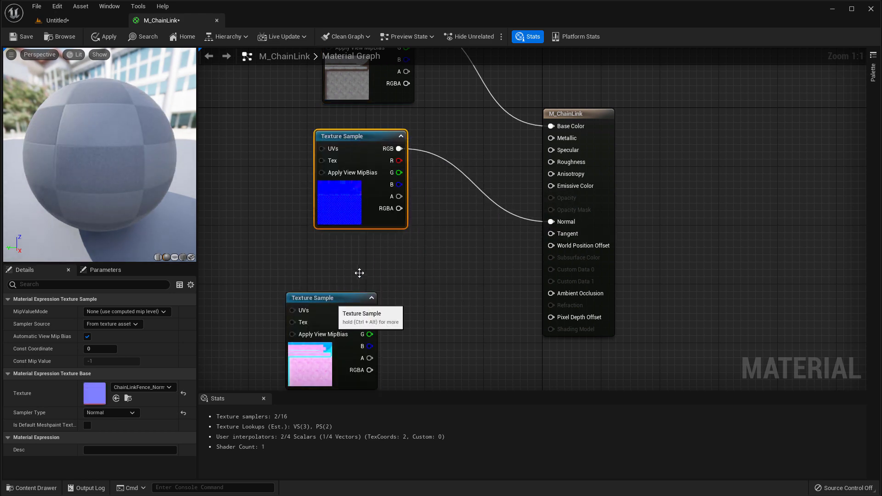
# Reposition the occlusion sample and the M_ChainLink output node in the graph.
pyautogui.click(346, 297)
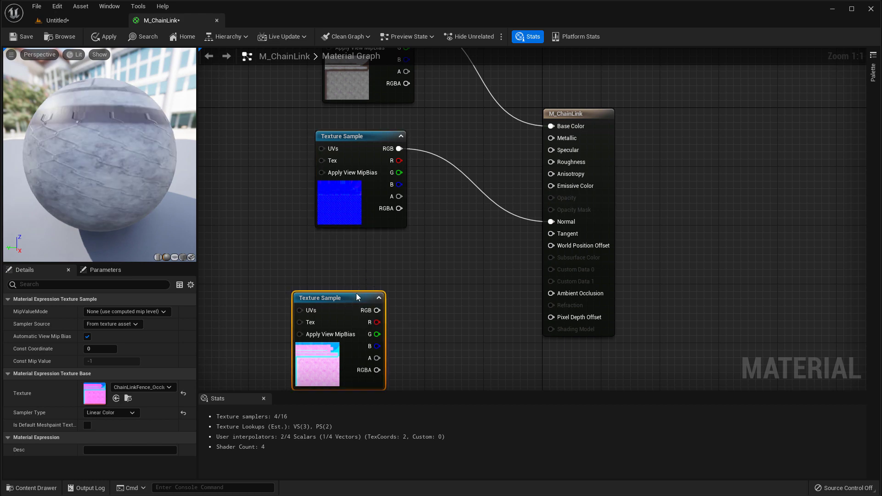
pyautogui.moveTo(346, 297); pyautogui.dragTo(368, 274)
pyautogui.moveTo(473, 286); pyautogui.dragTo(470, 372, button='right')
pyautogui.moveTo(404, 158); pyautogui.dragTo(490, 229)
pyautogui.click(489, 217)
pyautogui.click(584, 201)
pyautogui.moveTo(670, 287); pyautogui.dragTo(677, 193, button='right')
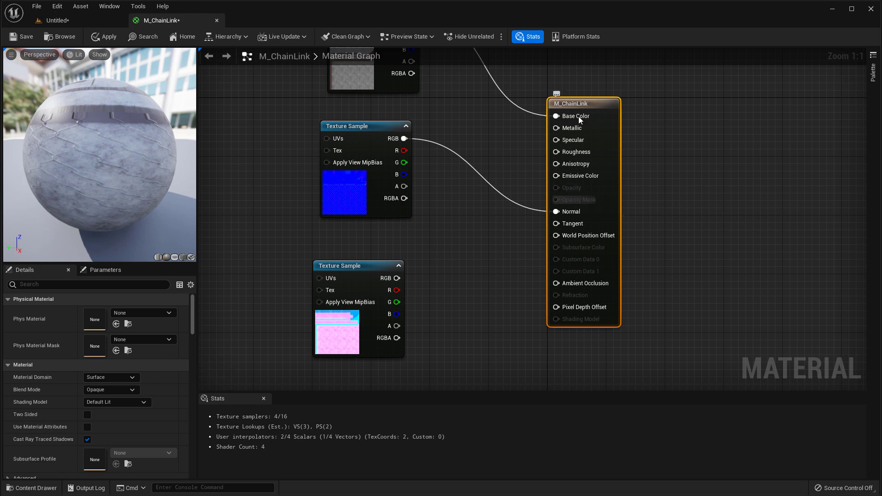
pyautogui.moveTo(577, 112)
pyautogui.mouseDown()
pyautogui.moveTo(586, 94)
pyautogui.moveTo(576, 126)
pyautogui.mouseUp()
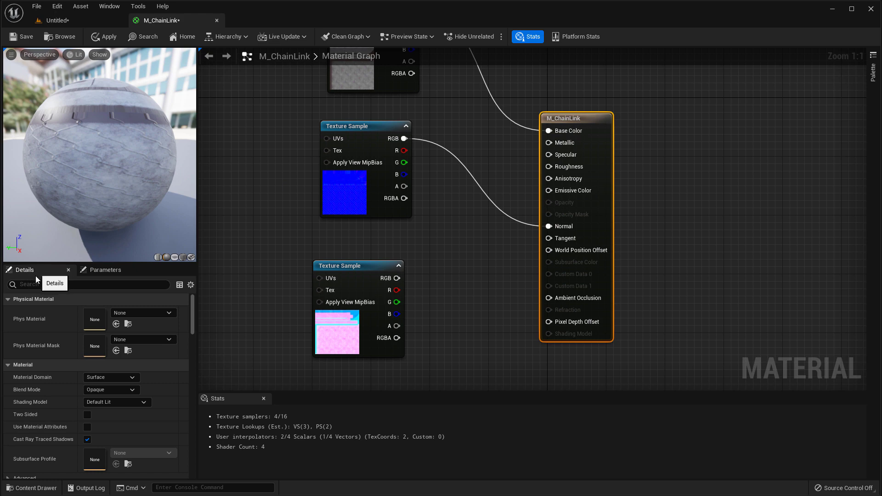
# Set M_ChainLink's Blend Mode to Masked and drag a wire from the BaseColor alpha pin.
pyautogui.click(104, 389)
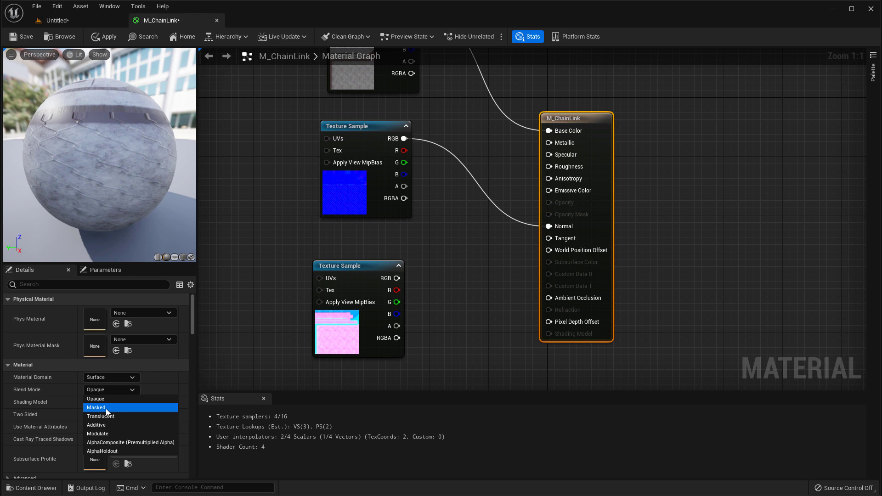
pyautogui.click(106, 409)
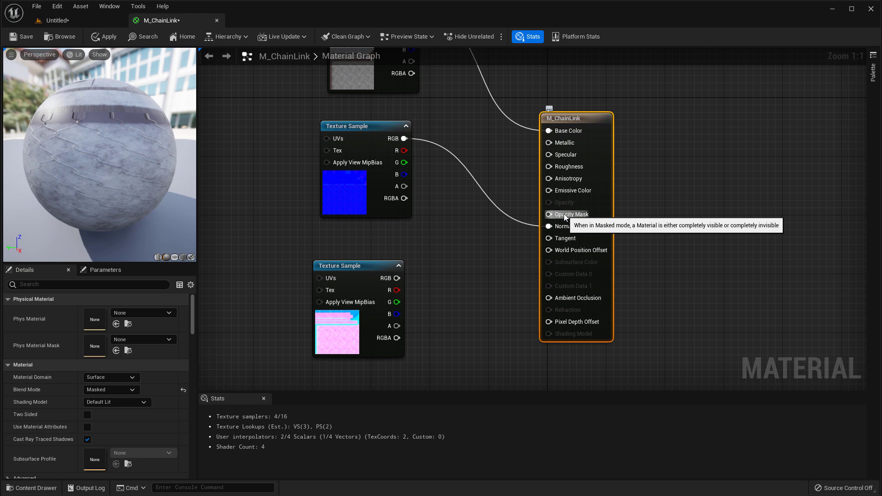
pyautogui.moveTo(459, 134); pyautogui.dragTo(446, 164, button='right')
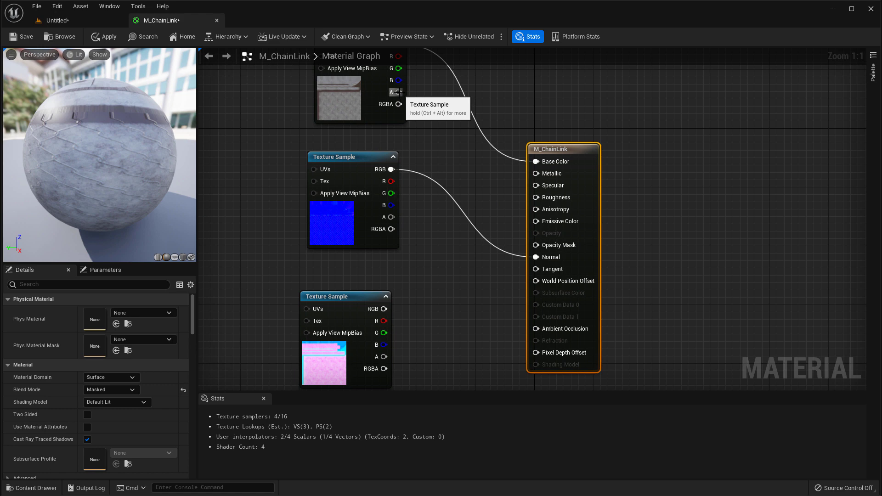
pyautogui.moveTo(398, 92); pyautogui.dragTo(533, 245)
# Connect the base colour alpha to Opacity Mask and tidy the node positions.
pyautogui.moveTo(460, 268); pyautogui.dragTo(447, 200, button='right')
pyautogui.moveTo(326, 234); pyautogui.dragTo(333, 228)
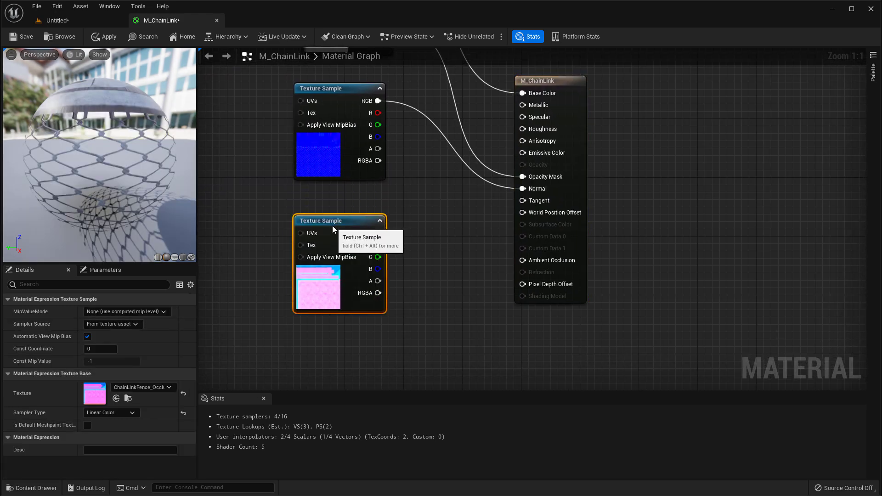
pyautogui.moveTo(544, 80); pyautogui.dragTo(559, 80)
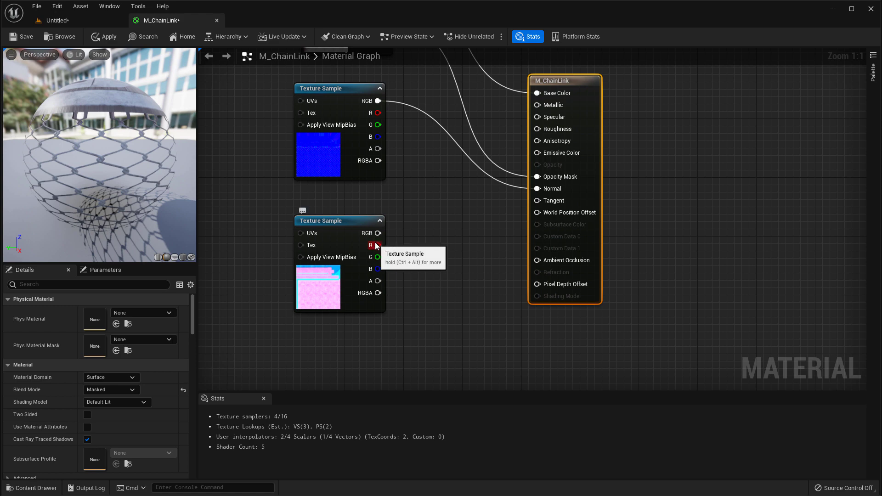
# Wire the occlusion texture's R, G, B pins to Ambient Occlusion, Roughness and Metallic.
pyautogui.moveTo(375, 245); pyautogui.dragTo(536, 260)
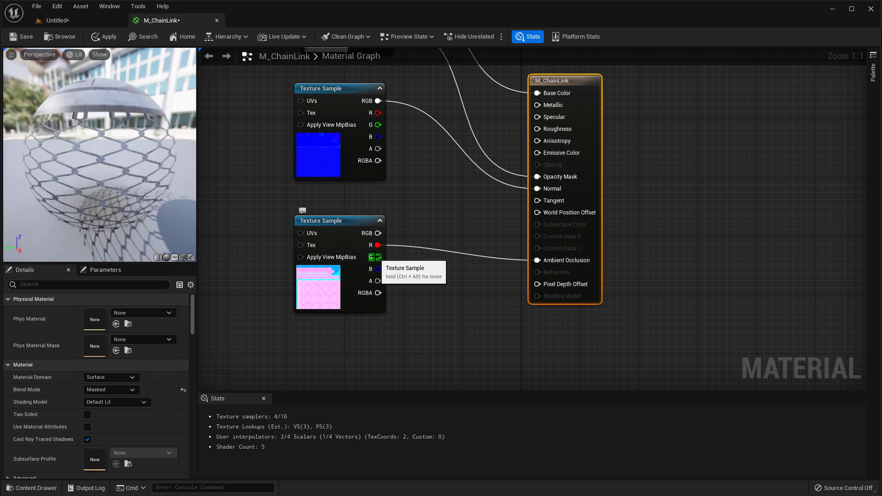
pyautogui.moveTo(378, 257); pyautogui.dragTo(549, 128)
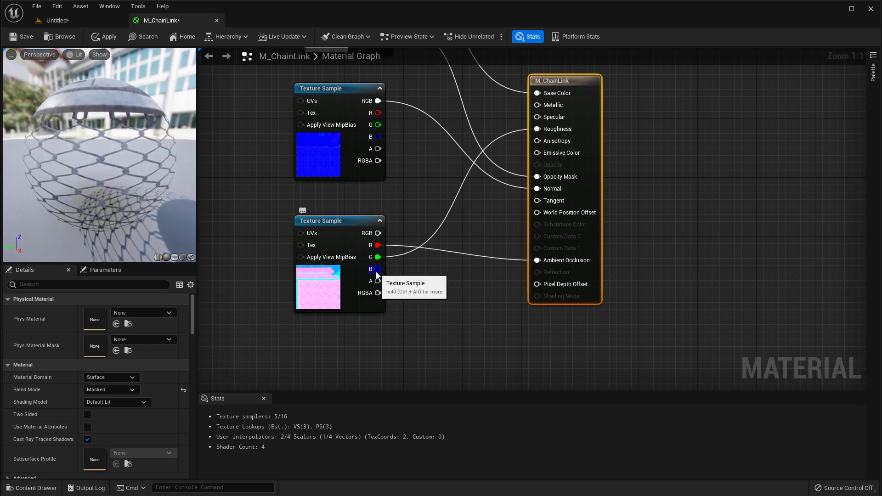
pyautogui.moveTo(378, 269)
pyautogui.mouseDown()
pyautogui.moveTo(464, 210)
pyautogui.moveTo(540, 106)
pyautogui.mouseUp()
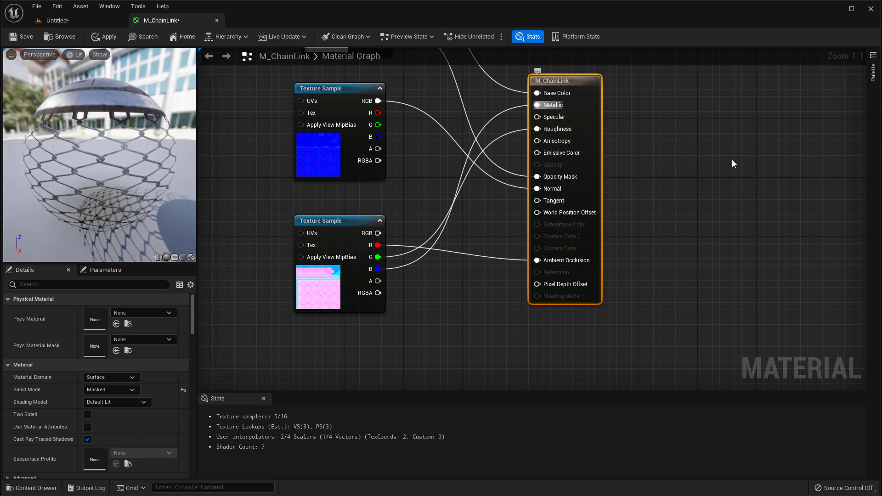
pyautogui.moveTo(493, 254); pyautogui.dragTo(478, 336, button='right')
pyautogui.moveTo(95, 146); pyautogui.dragTo(175, 115)
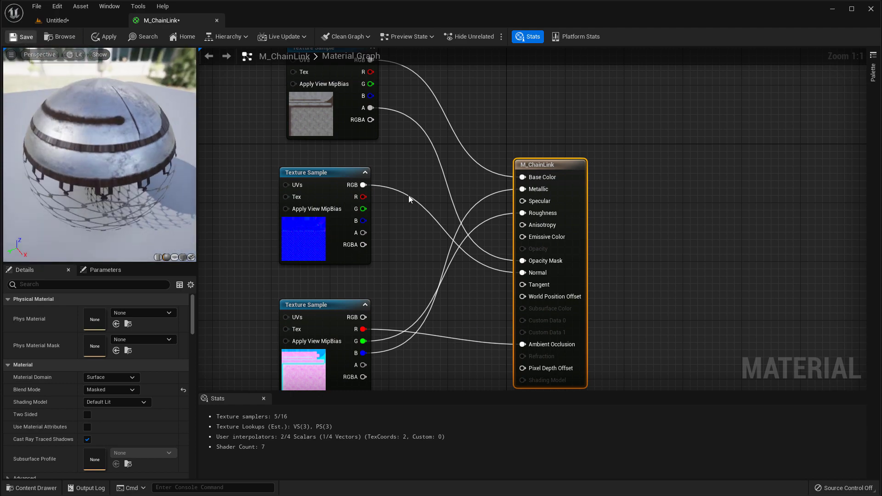
# Open fence_chainlink and then Fence_post from the Content Browser in their Static Mesh editors.
pyautogui.click(65, 18)
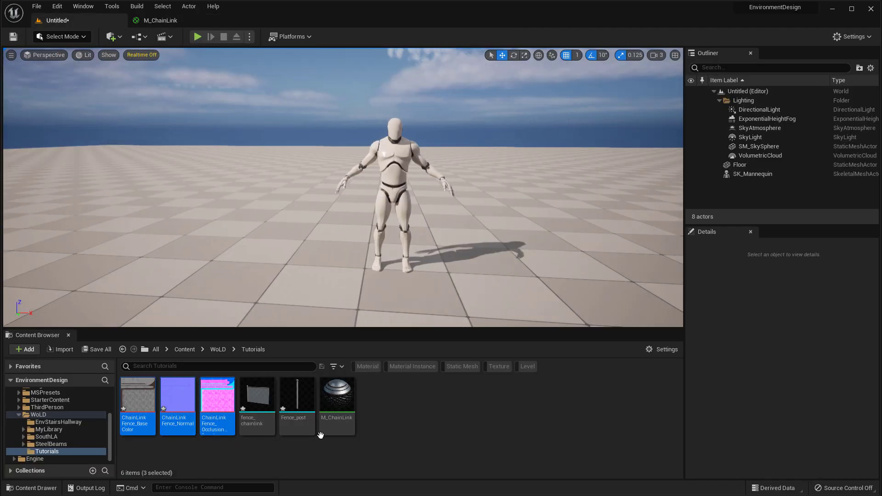
pyautogui.moveTo(263, 390)
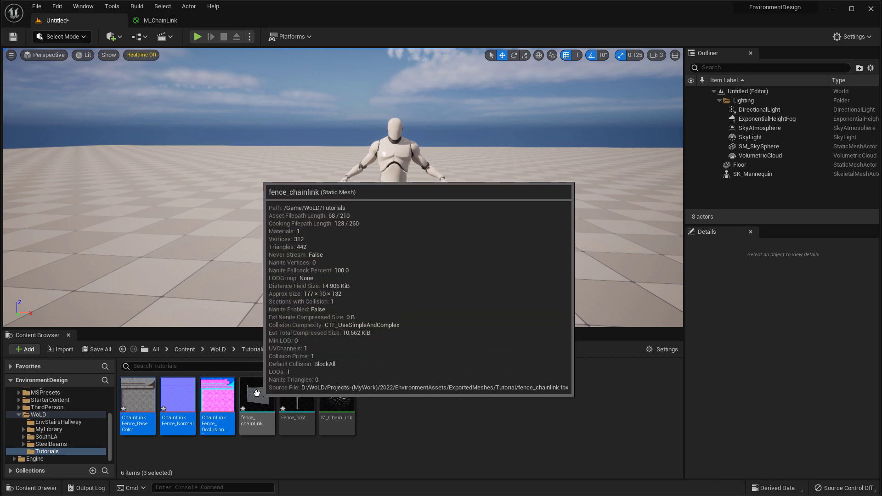
pyautogui.doubleClick(256, 393)
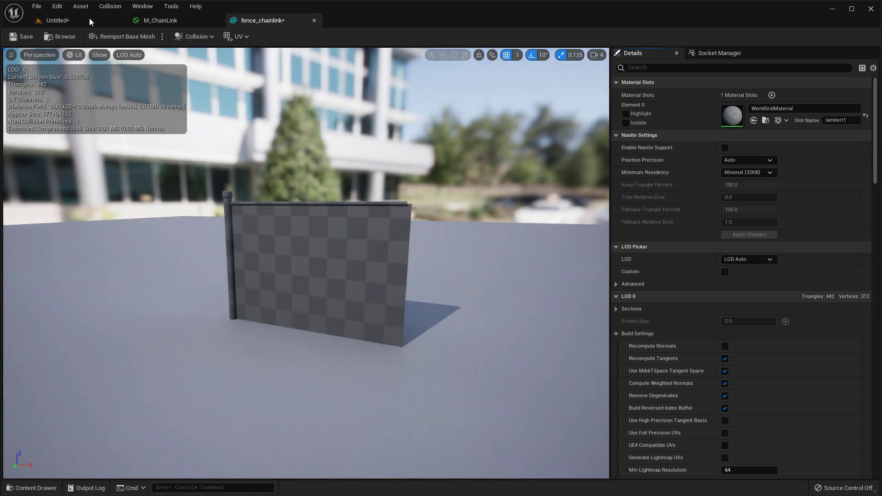
pyautogui.click(89, 20)
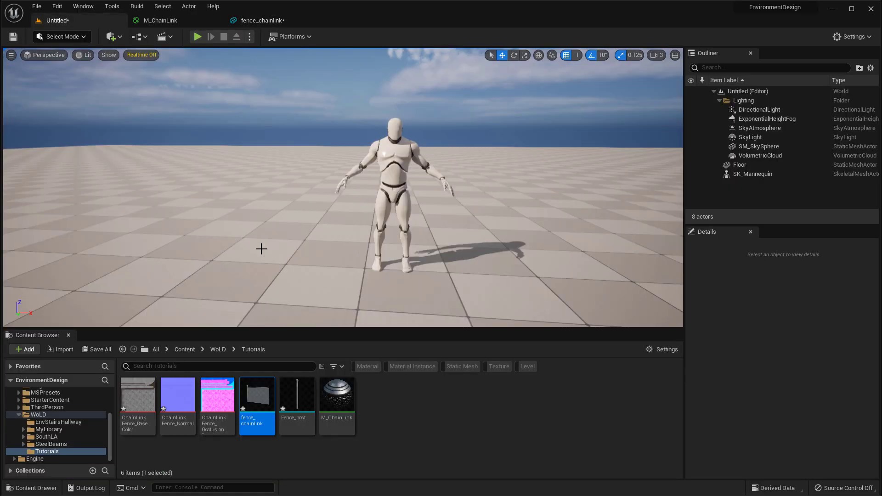
pyautogui.doubleClick(299, 397)
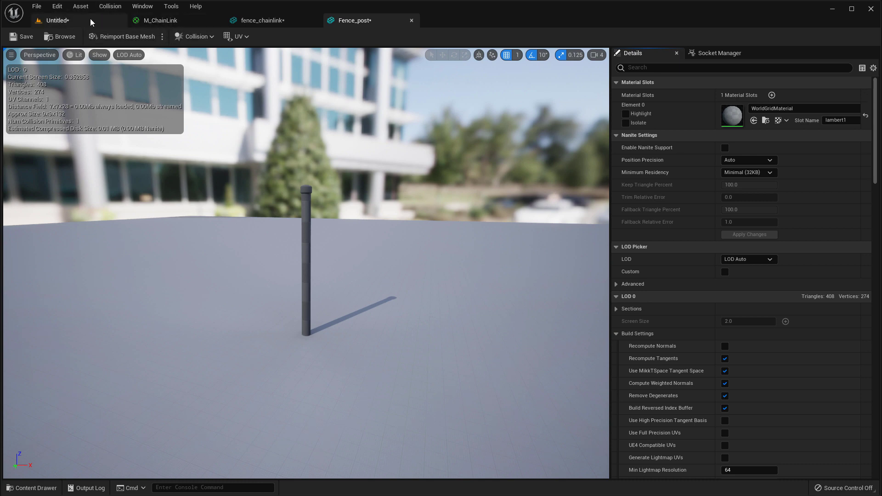
# Float the mesh editor as its own enlarged window and close the M_ChainLink material editor.
pyautogui.click(65, 22)
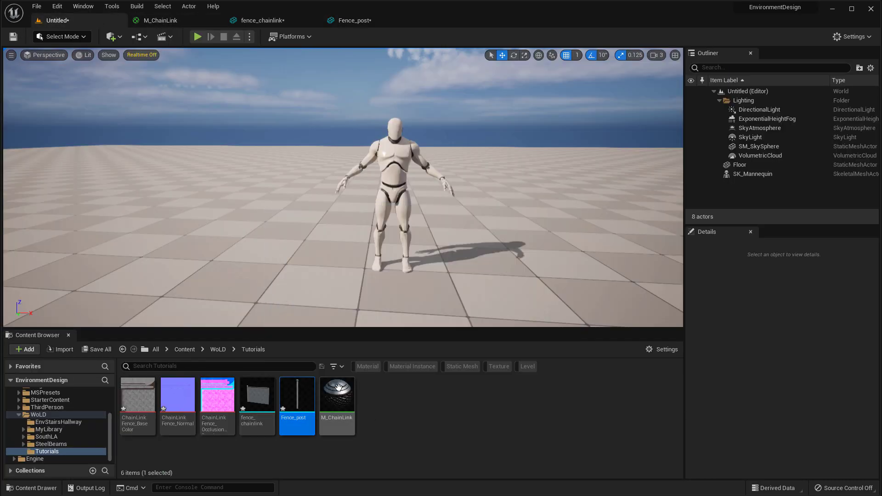
pyautogui.click(353, 409)
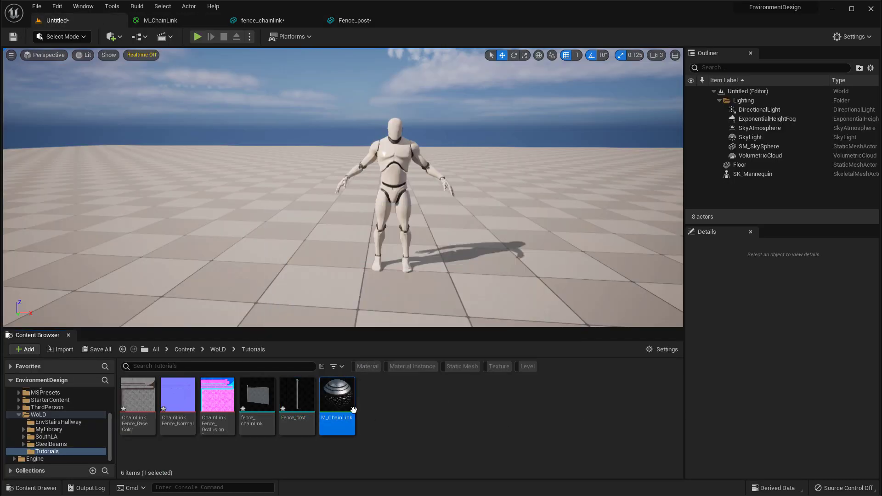
pyautogui.click(267, 22)
pyautogui.moveTo(267, 22); pyautogui.dragTo(388, 103)
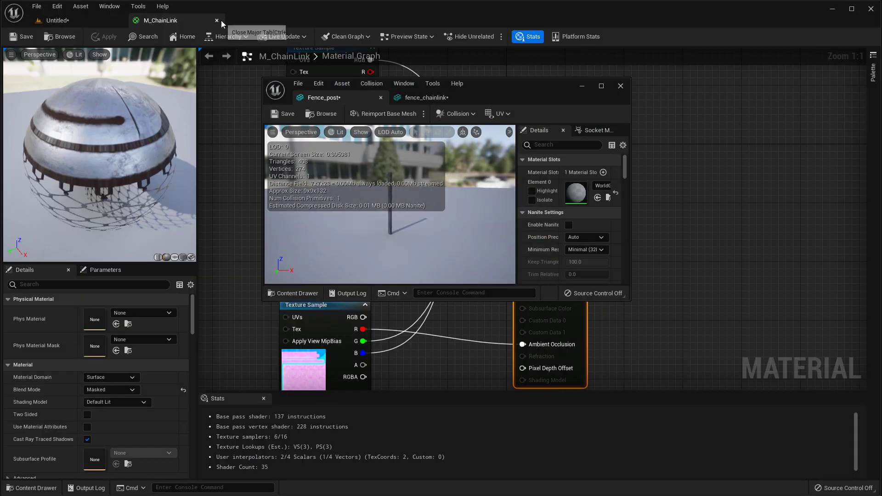
pyautogui.click(216, 20)
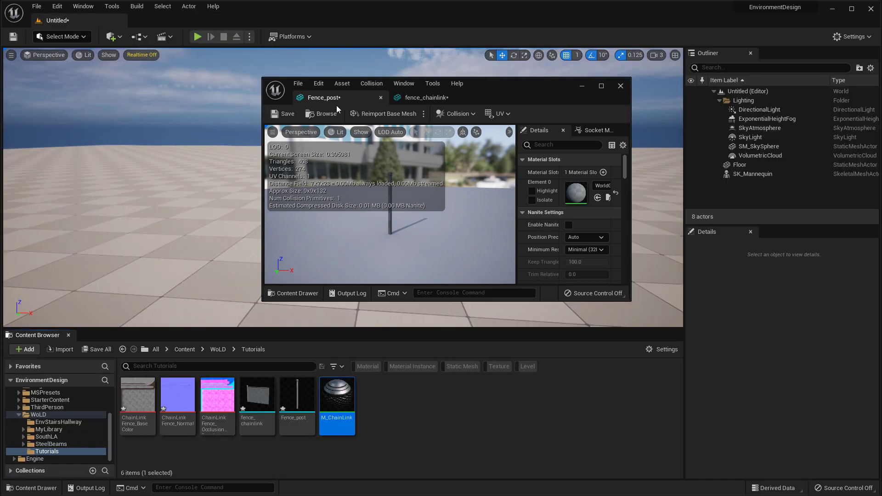
pyautogui.moveTo(565, 97); pyautogui.dragTo(566, 8)
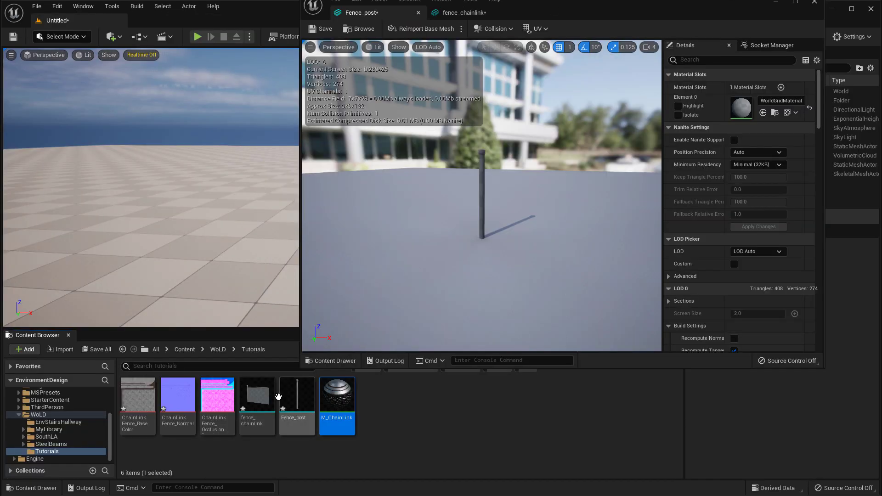
# Assign M_ChainLink to Element 0 of both the Fence_post and fence_chainlink meshes.
pyautogui.moveTo(340, 396)
pyautogui.moveTo(340, 396); pyautogui.dragTo(741, 102)
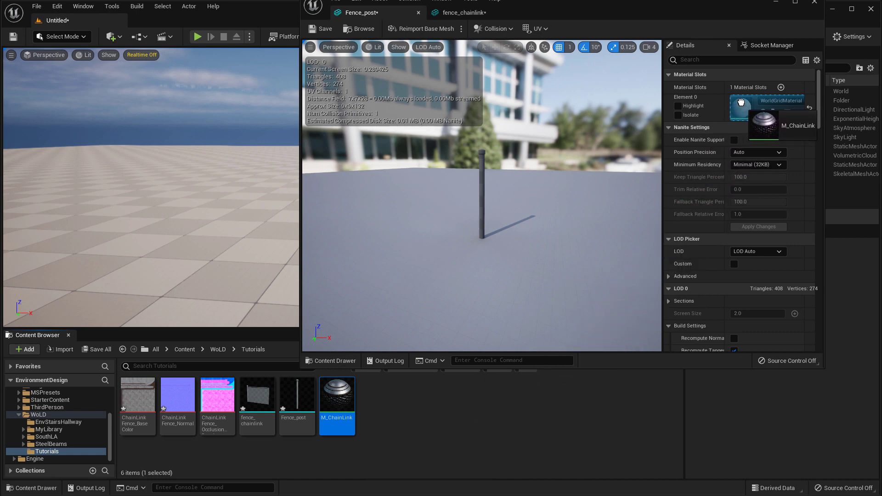
pyautogui.moveTo(741, 102); pyautogui.dragTo(741, 102)
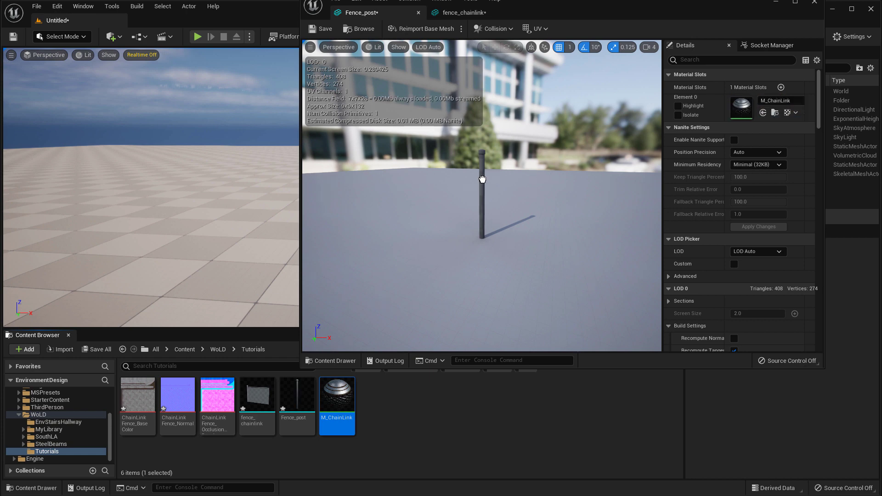
pyautogui.moveTo(482, 180); pyautogui.dragTo(481, 165)
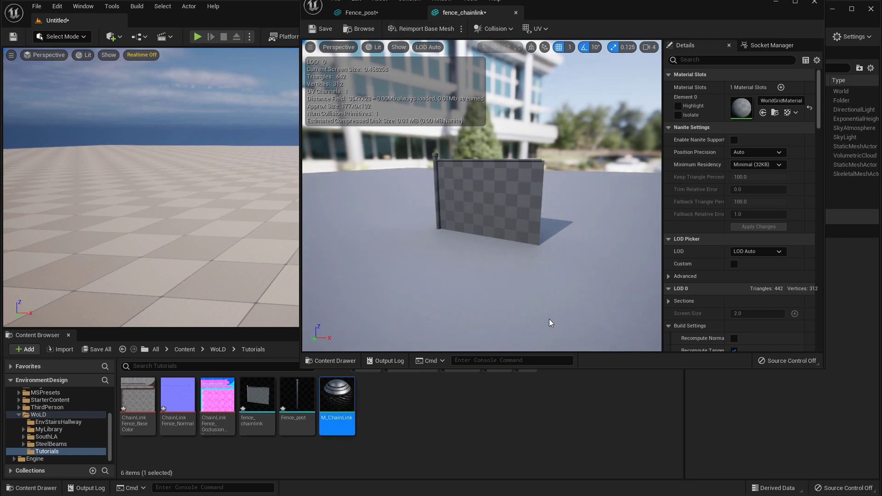
pyautogui.moveTo(592, 301); pyautogui.dragTo(643, 247)
pyautogui.moveTo(482, 276); pyautogui.dragTo(459, 264)
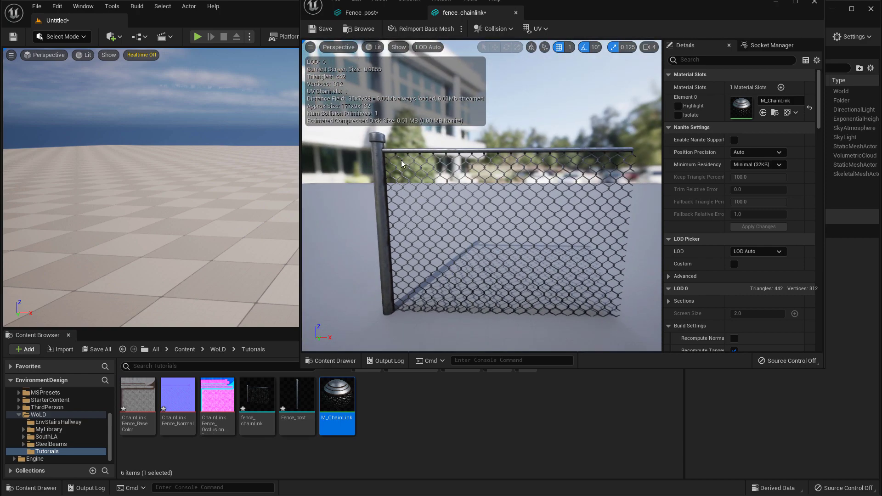
# Save the fence_chainlink mesh and place it in the level beside the mannequin.
pyautogui.click(323, 30)
pyautogui.click(363, 12)
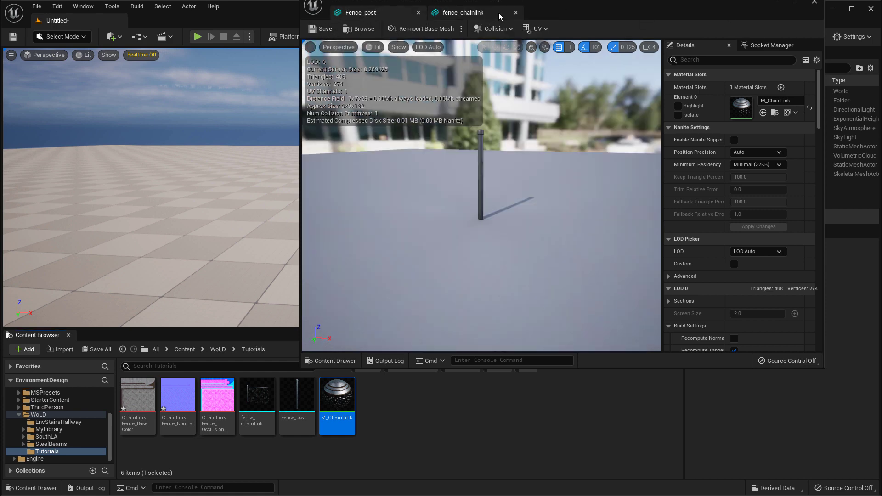
pyautogui.click(275, 318)
pyautogui.moveTo(257, 395); pyautogui.dragTo(298, 289)
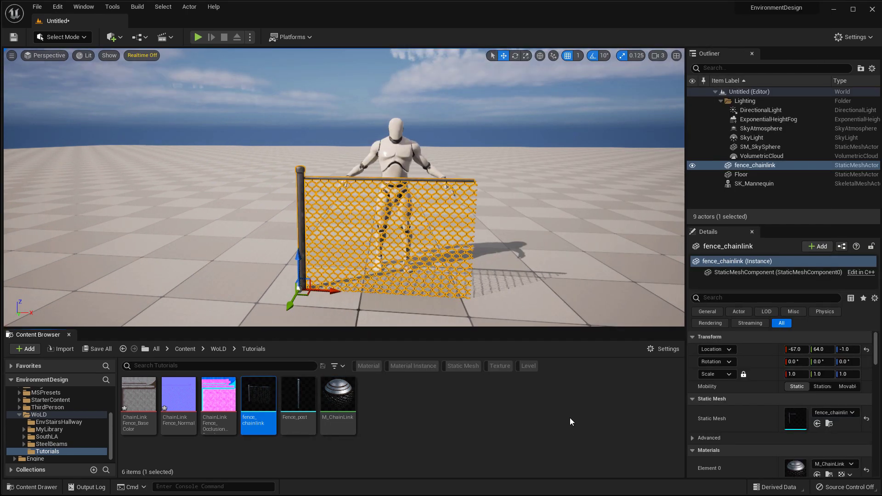
# Place and delete a fence post, then Alt-drag a copy of the panel along X.
pyautogui.moveTo(296, 391); pyautogui.dragTo(535, 294)
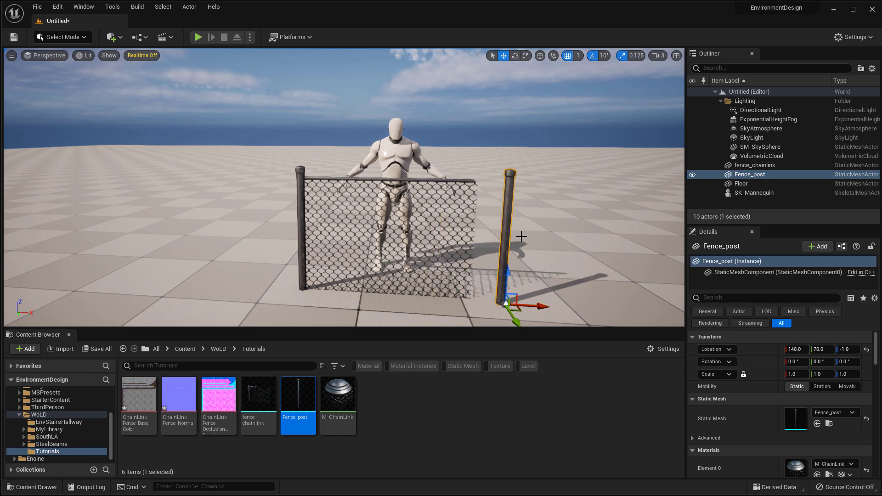
pyautogui.press('Delete')
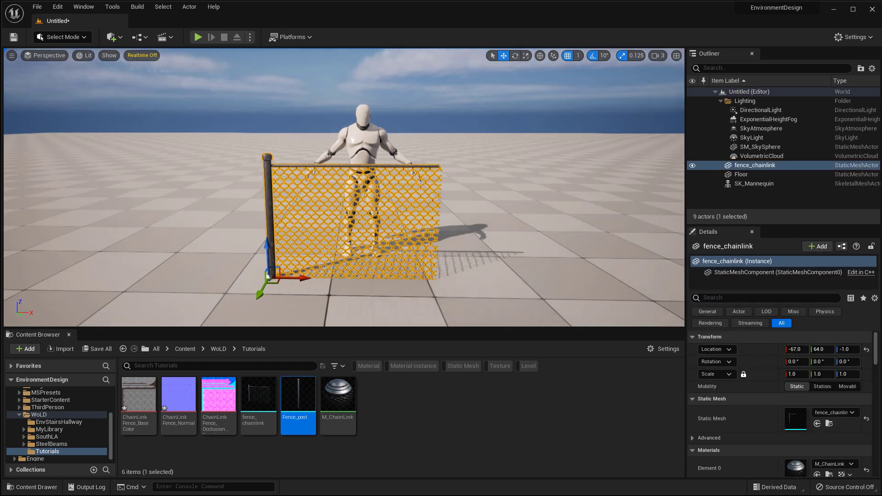
pyautogui.scroll(-3, 344, 207)
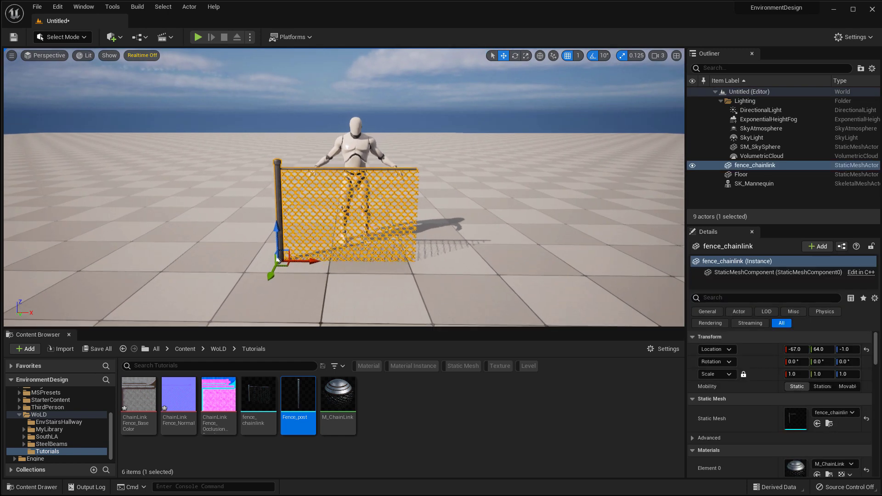
pyautogui.keyDown('alt'); pyautogui.moveTo(314, 258); pyautogui.dragTo(450, 255); pyautogui.keyUp('alt')
# Delete the duplicate panel, set position snapping to 10, and select the chain-link panel.
pyautogui.press('Delete')
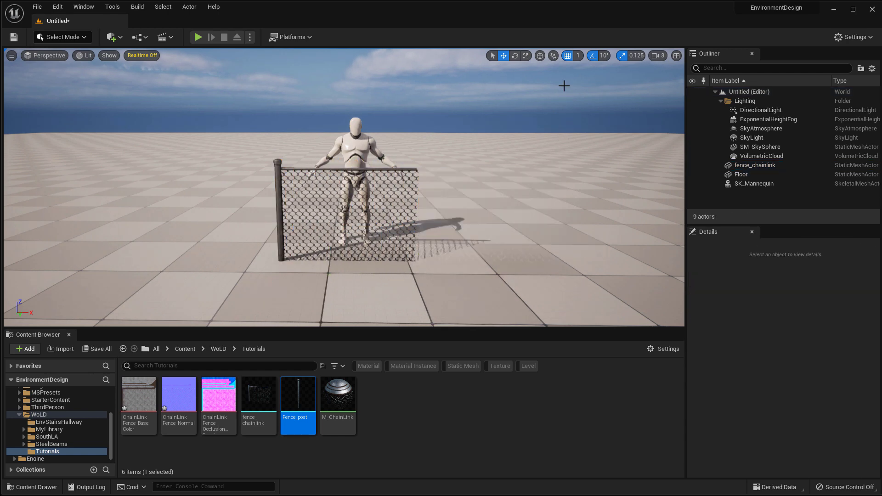
pyautogui.click(580, 56)
pyautogui.click(592, 100)
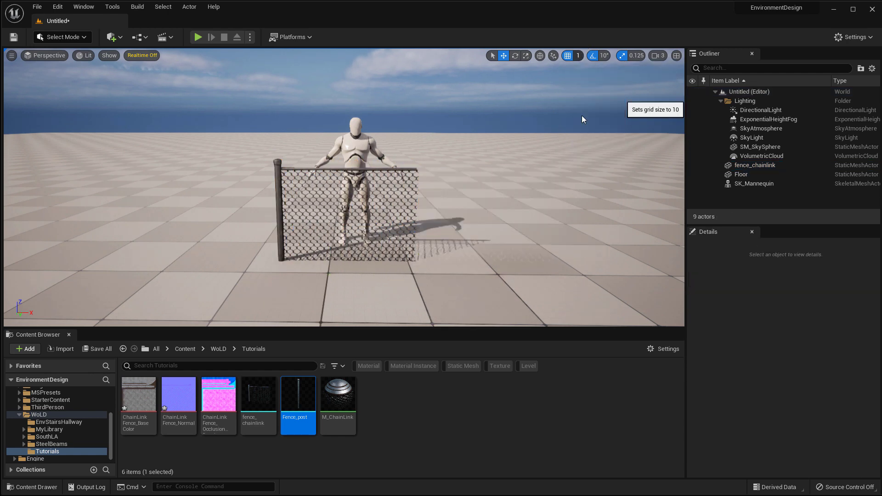
pyautogui.click(350, 219)
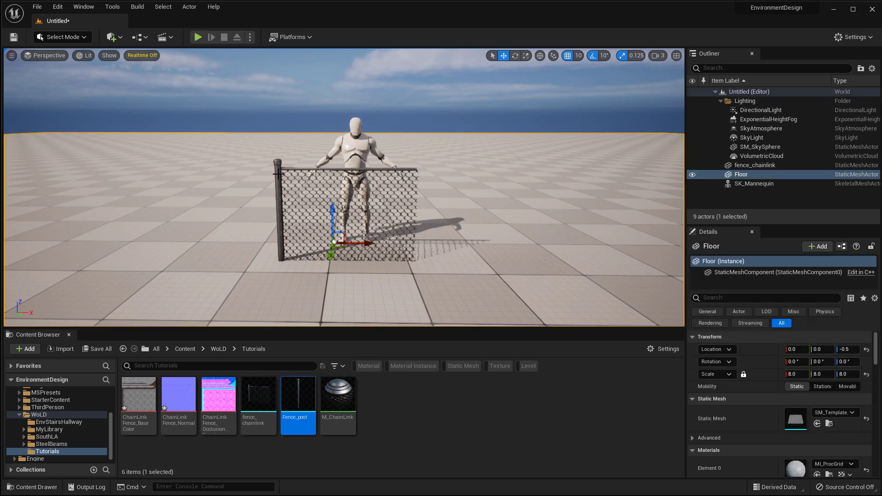
pyautogui.click(299, 199)
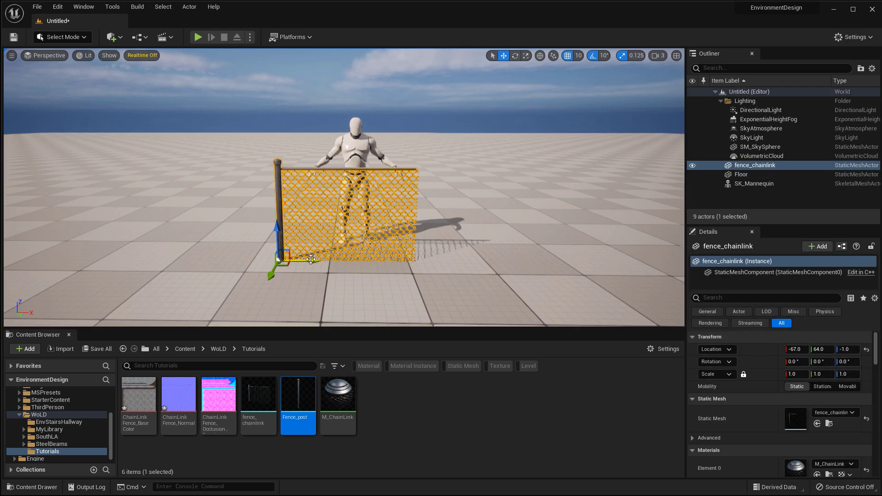
# Alt-drag copies along X to extend the fence to a row of four panels.
pyautogui.keyDown('alt'); pyautogui.moveTo(313, 261); pyautogui.dragTo(575, 289); pyautogui.keyUp('alt')
pyautogui.press('Right')
pyautogui.keyDown('alt'); pyautogui.moveTo(384, 276); pyautogui.dragTo(518, 272); pyautogui.keyUp('alt')
pyautogui.press('Right')
# Place a Fence_post at the last panel's right end and adjust it along Y.
pyautogui.moveTo(298, 400); pyautogui.dragTo(613, 284)
pyautogui.moveTo(614, 285); pyautogui.dragTo(472, 244, button='right')
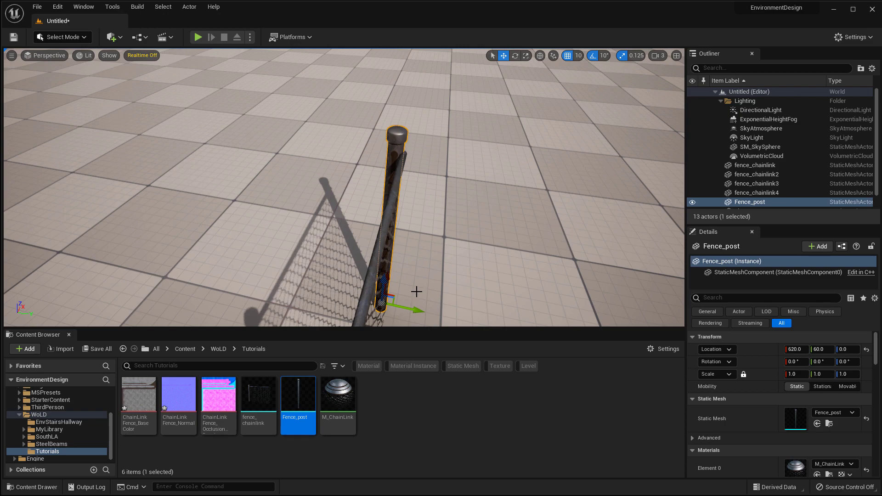
pyautogui.moveTo(416, 293); pyautogui.dragTo(440, 239, button='right')
pyautogui.press('Escape')
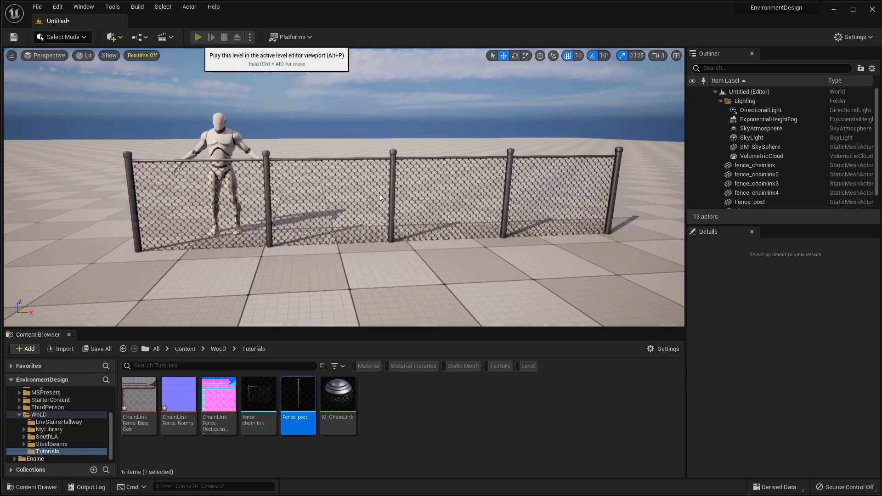
pyautogui.click(207, 36)
pyautogui.press('w')
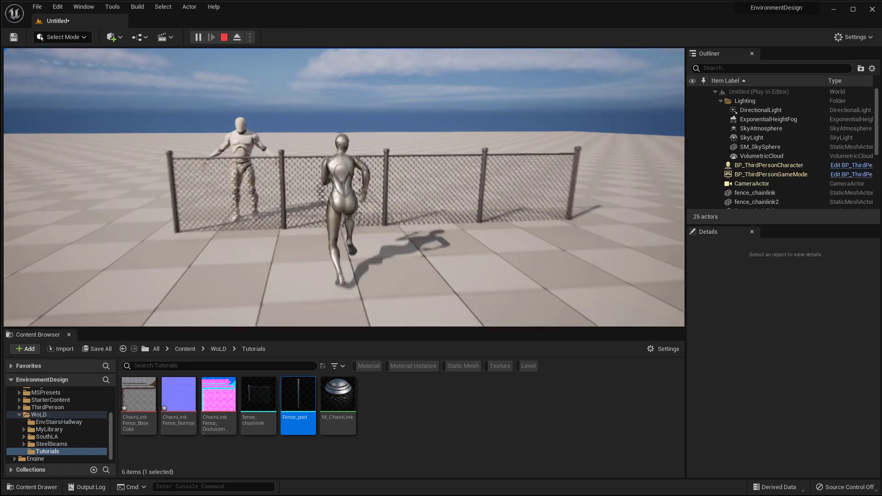
pyautogui.moveTo(343, 187)
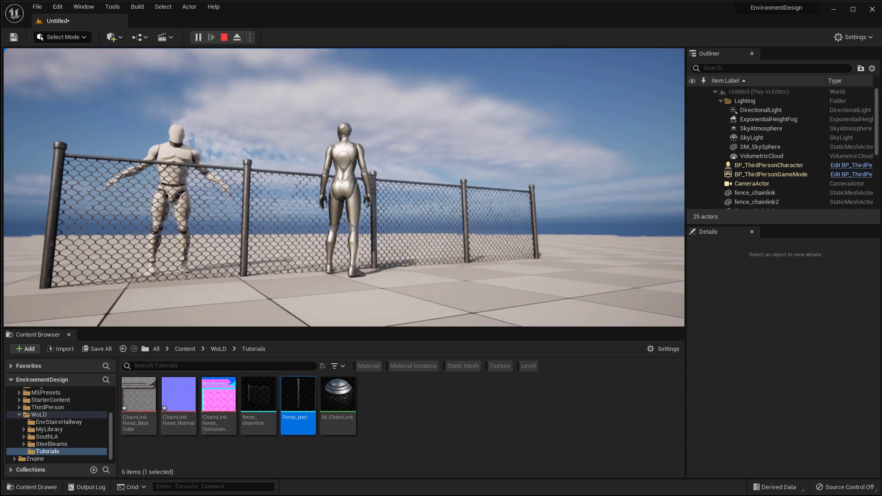
pyautogui.press('Escape')
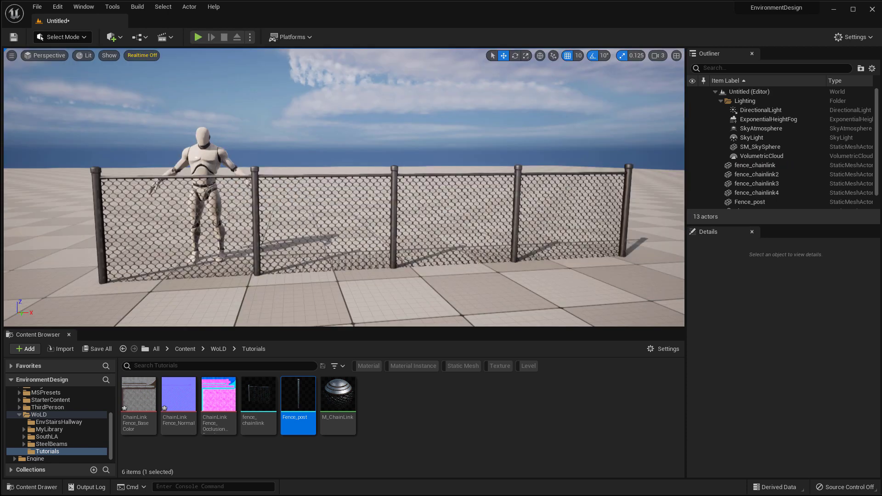